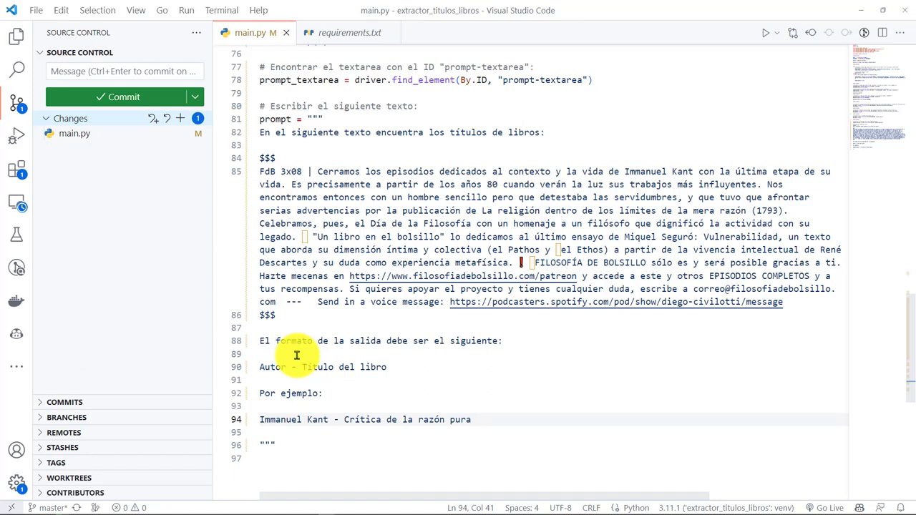
- Number the three Kant examples 1., 2. and 3., accepting Copilot's suggested titles
{"action": "type", "text": "1."}
{"action": "key", "text": "End"}
{"action": "key", "text": "Return"}
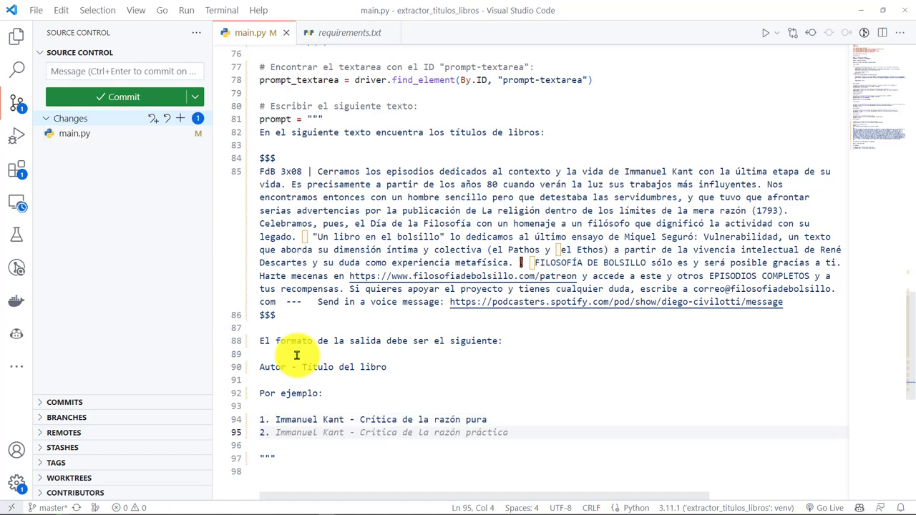
{"action": "type", "text": "2."}
{"action": "key", "text": "Tab"}
{"action": "key", "text": "Return"}
{"action": "type", "text": "3."}
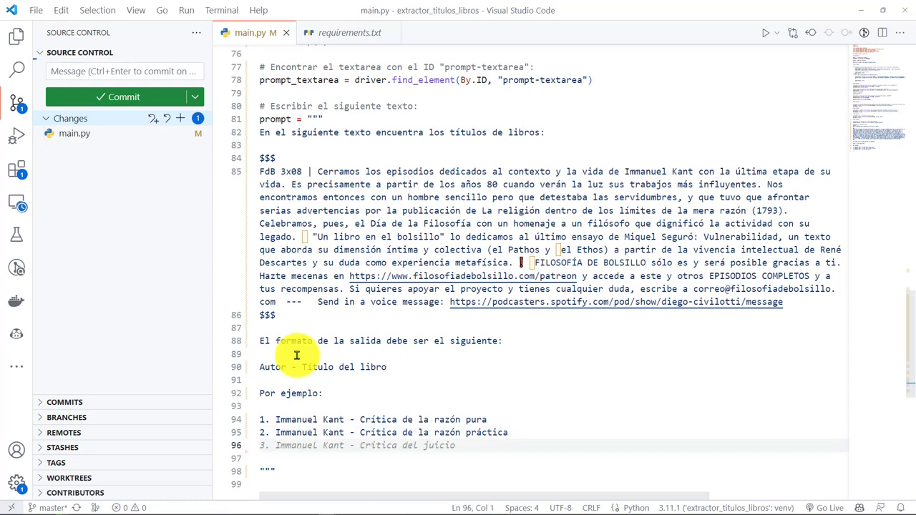
{"action": "key", "text": "Tab"}
- Add the Copilot-suggested send_keys(prompt) line after the prompt string
{"action": "key", "text": "Down"}
{"action": "key", "text": "Down"}
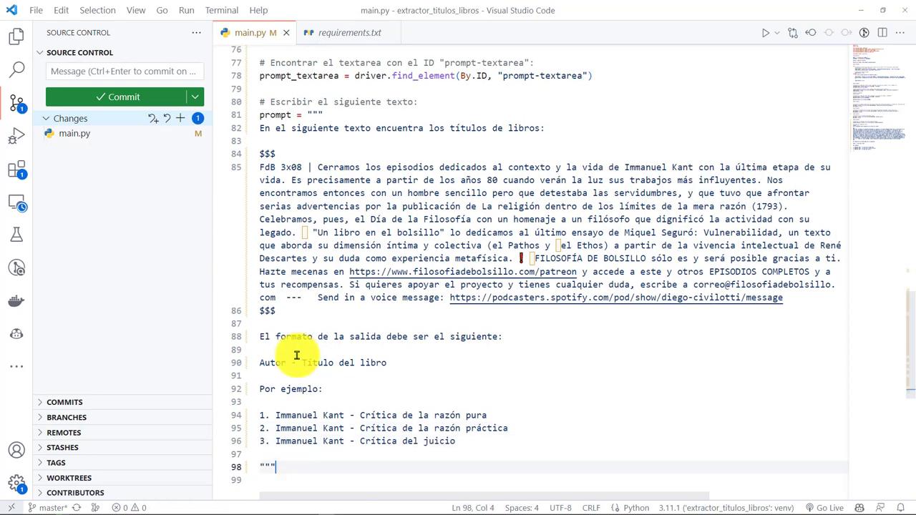
{"action": "scroll", "coordinate": [298, 360], "scroll_direction": "down", "scroll_amount": 3}
{"action": "key", "text": "Return"}
{"action": "key", "text": "Return"}
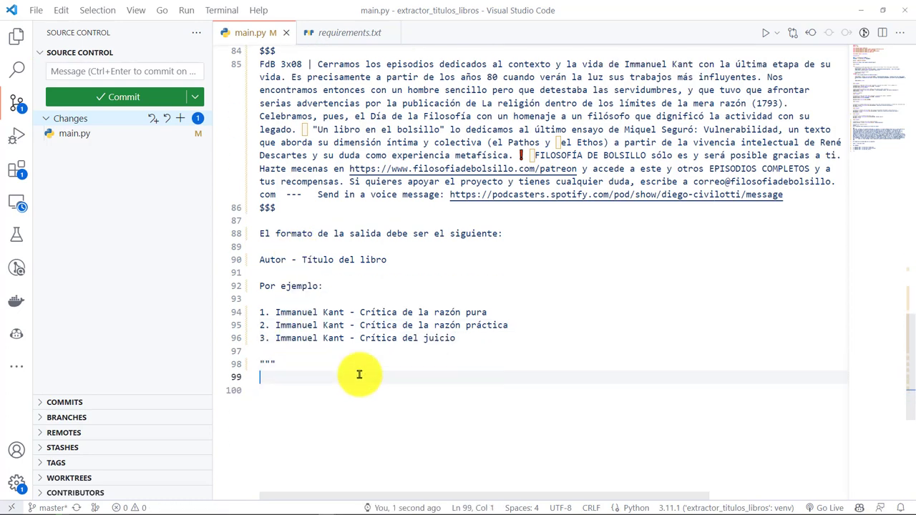
{"action": "key", "text": "Tab"}
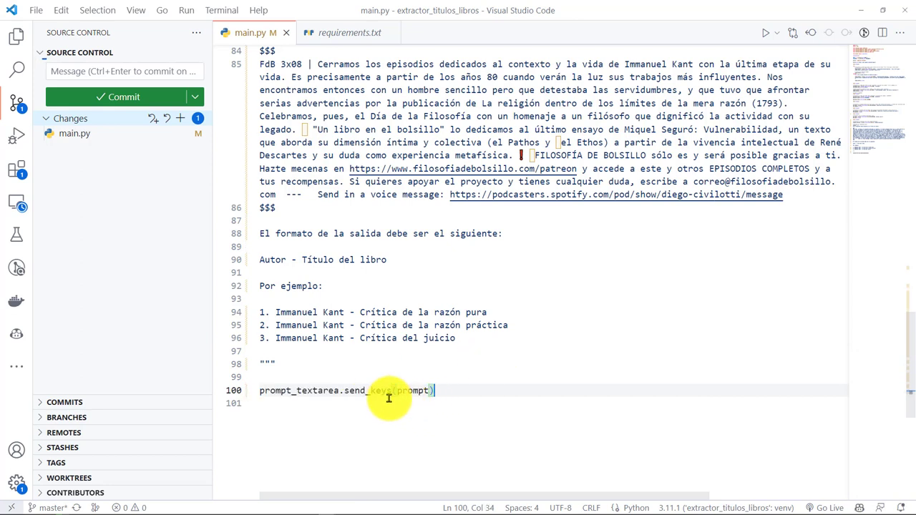
{"action": "double_click", "coordinate": [321, 390]}
{"action": "left_click", "coordinate": [496, 386]}
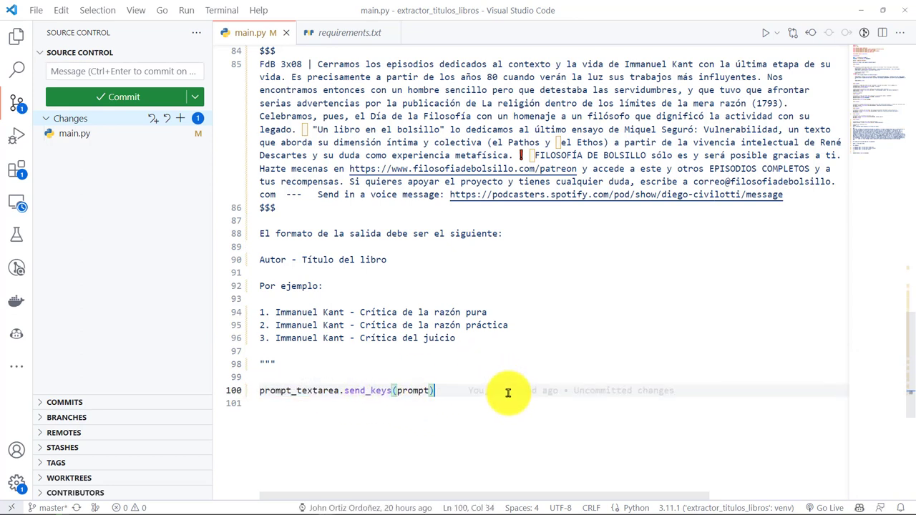
{"action": "key", "text": "Return"}
{"action": "key", "text": "Return"}
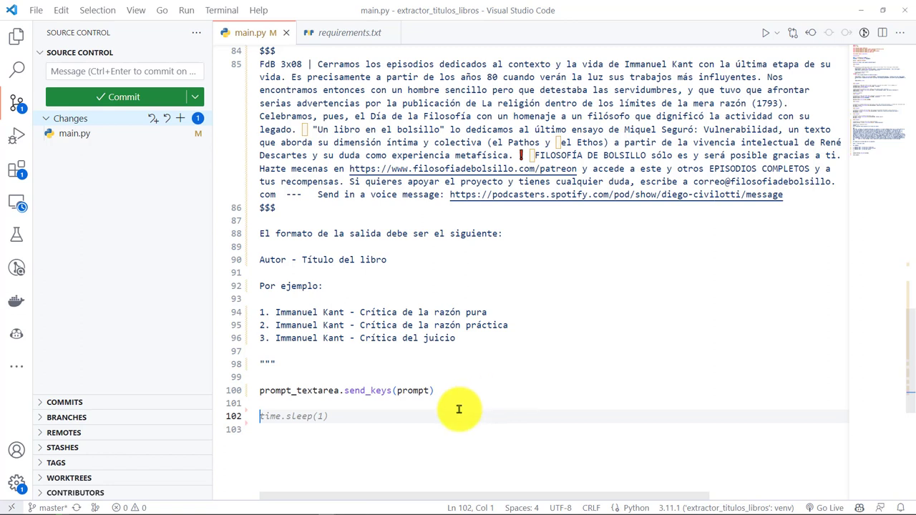
{"action": "left_click", "coordinate": [481, 390]}
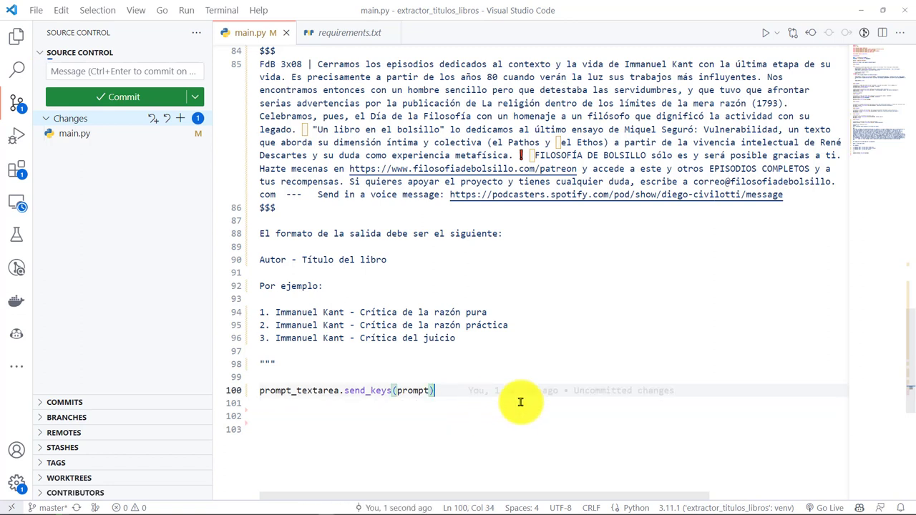
{"action": "key", "text": "Return"}
{"action": "key", "text": "Return"}
- Add a Return comment with send_keys(Keys.RETURN), then space out lines for time.sleep(300)
{"action": "type", "text": "# Presionar la tecla Return:"}
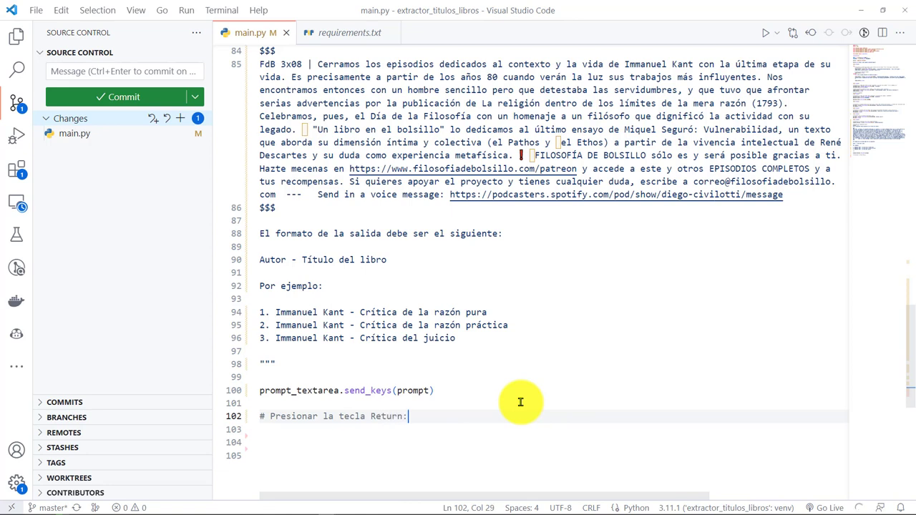
{"action": "key", "text": "Down"}
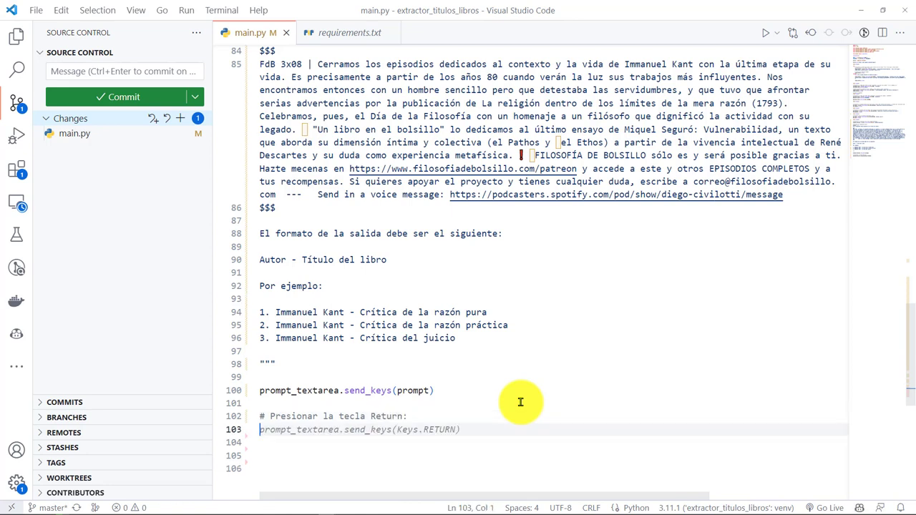
{"action": "key", "text": "Tab"}
{"action": "key", "text": "Down"}
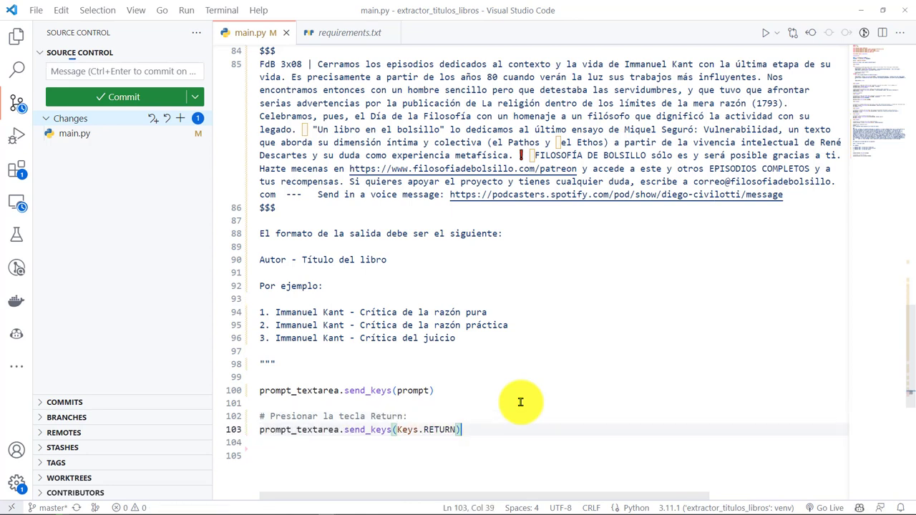
{"action": "key", "text": "Return"}
{"action": "key", "text": "Return"}
{"action": "key", "text": "Down"}
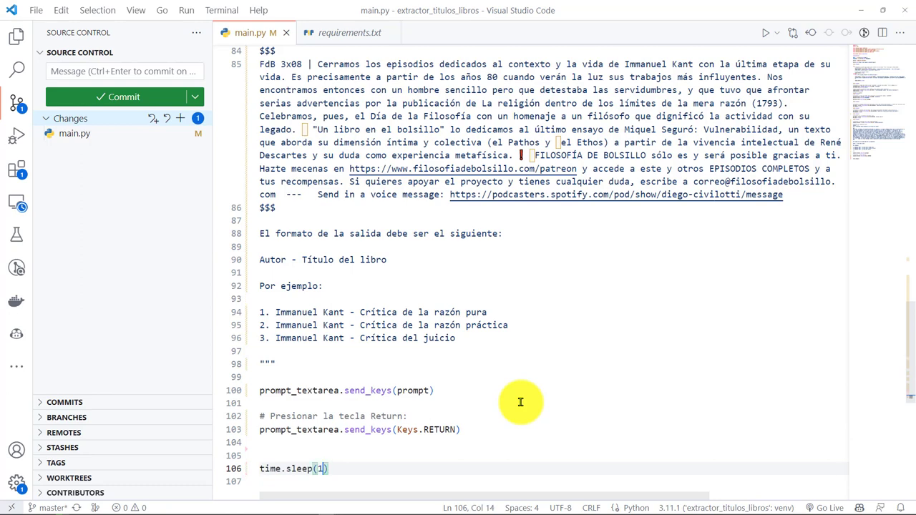
{"action": "scroll", "coordinate": [520, 402], "scroll_direction": "up", "scroll_amount": 7}
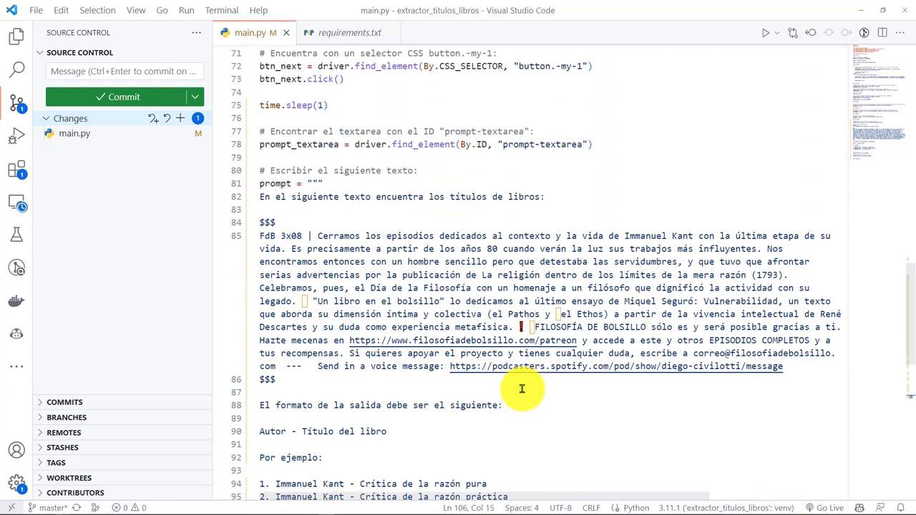
{"action": "scroll", "coordinate": [408, 225], "scroll_direction": "down", "scroll_amount": 9}
{"action": "scroll", "coordinate": [501, 343], "scroll_direction": "down", "scroll_amount": 4}
{"action": "left_click", "coordinate": [535, 305]}
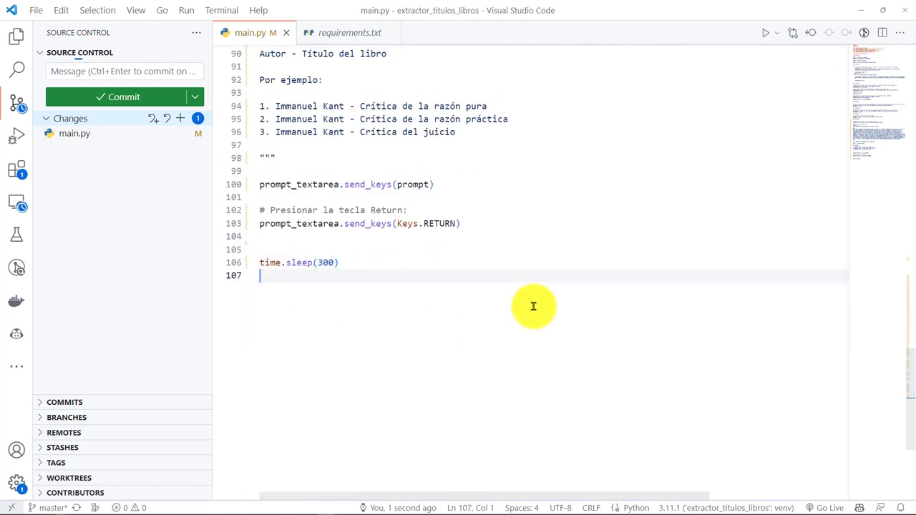
- Open the integrated terminal with Ctrl+` and focus it to run python main.py
{"action": "key", "text": "ctrl+grave"}
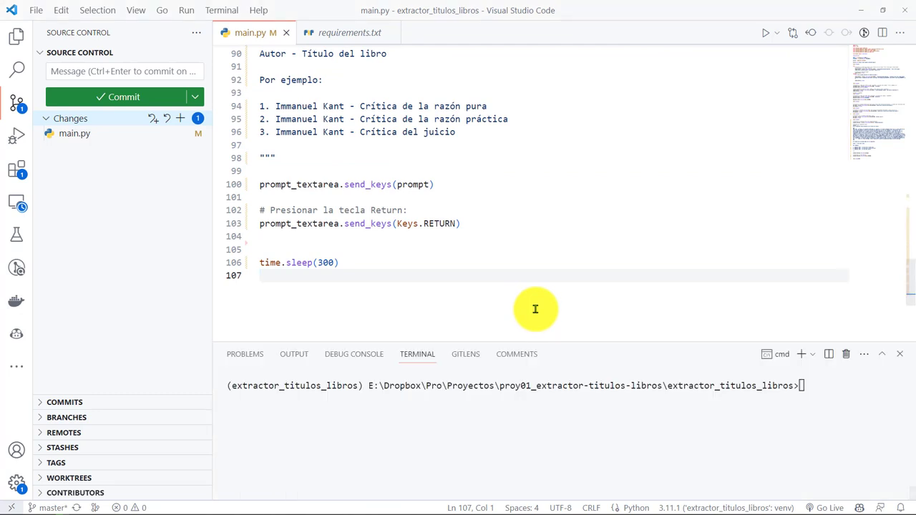
{"action": "left_click", "coordinate": [503, 446]}
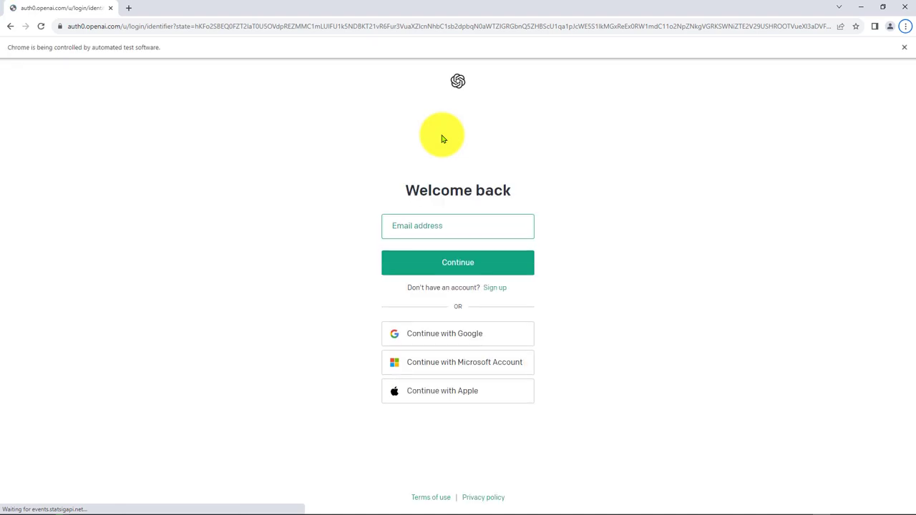
- Sign in with the account e-mail, dismiss the tips dialog, and let the script type the prompt
{"action": "key", "text": "Return"}
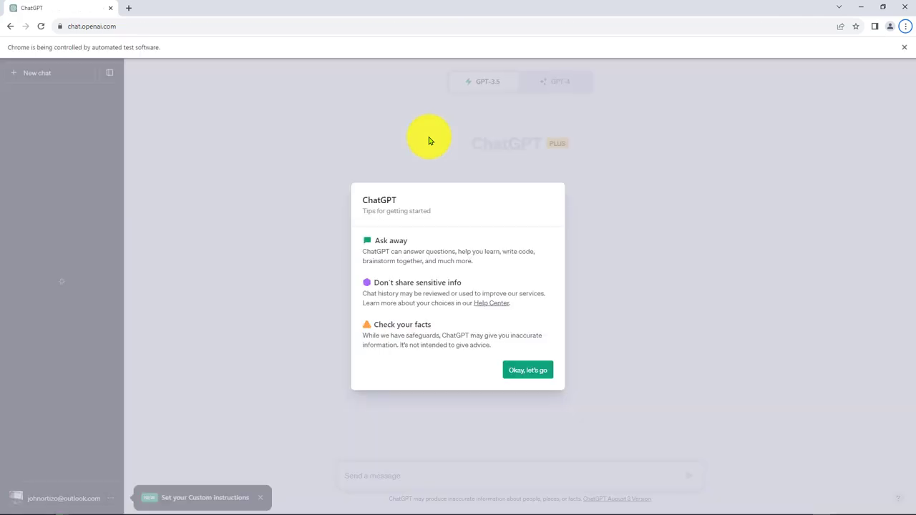
{"action": "key", "text": "Escape"}
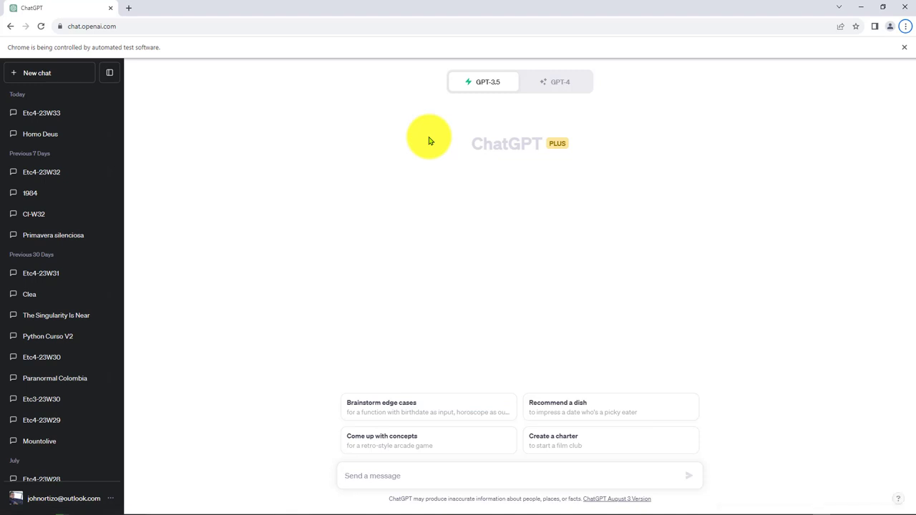
{"action": "type", "text": "En el sigu"}
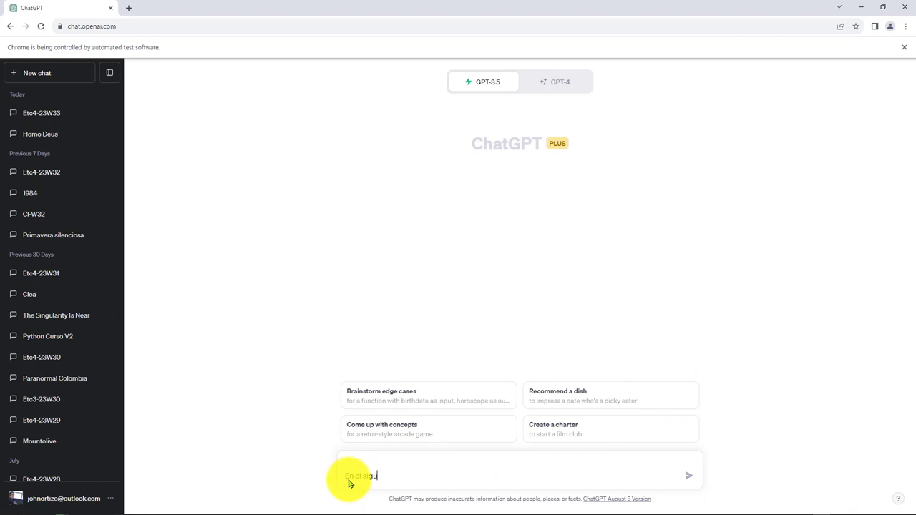
- Watch the script in VS Code, then return to Chrome for ChatGPT's reply to the first line
{"action": "left_click", "coordinate": [259, 33]}
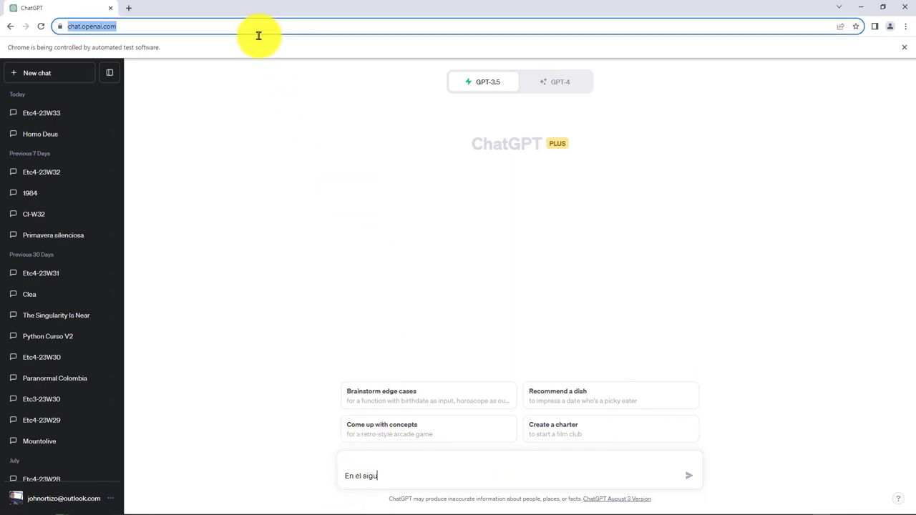
{"action": "left_click", "coordinate": [290, 114]}
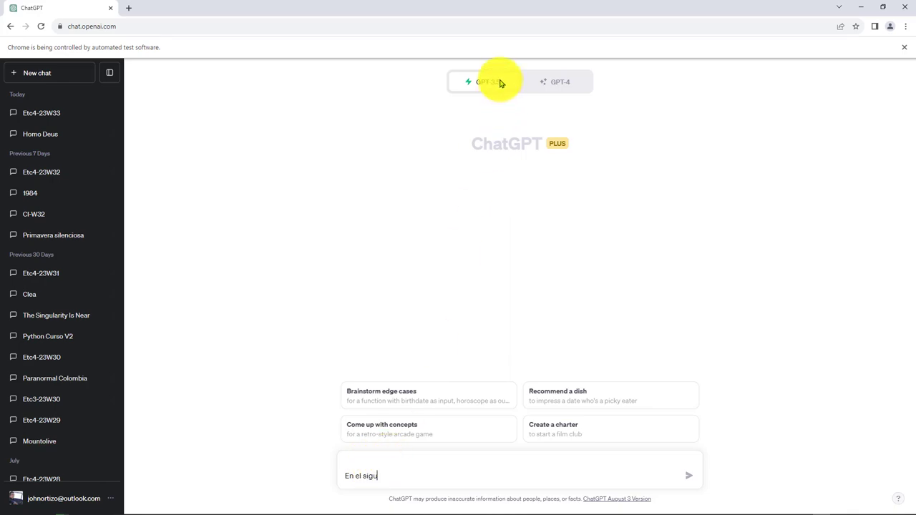
{"action": "key", "text": "alt+Tab"}
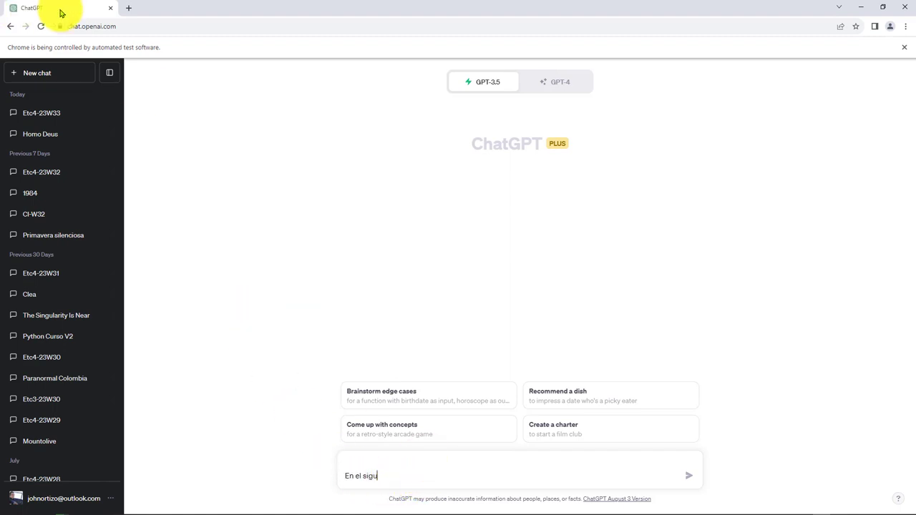
{"action": "left_click", "coordinate": [129, 8]}
{"action": "left_click", "coordinate": [224, 8]}
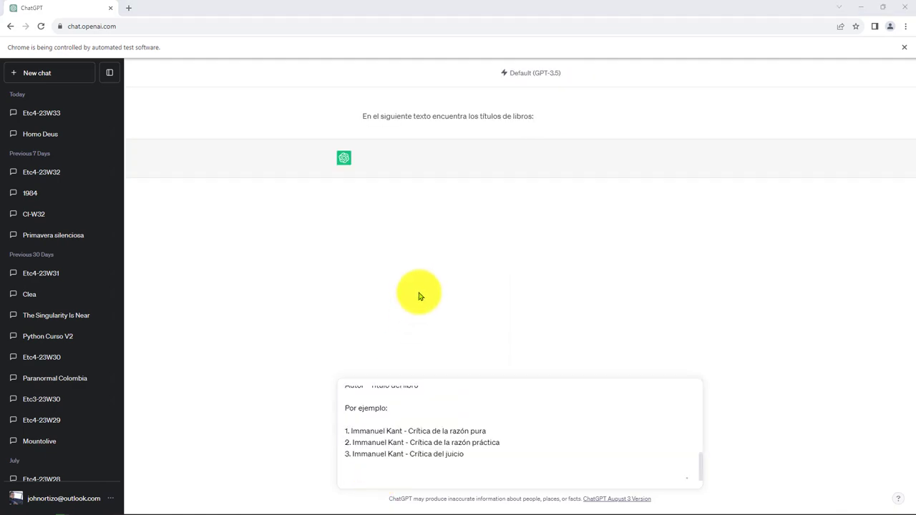
{"action": "key", "text": "alt+Tab"}
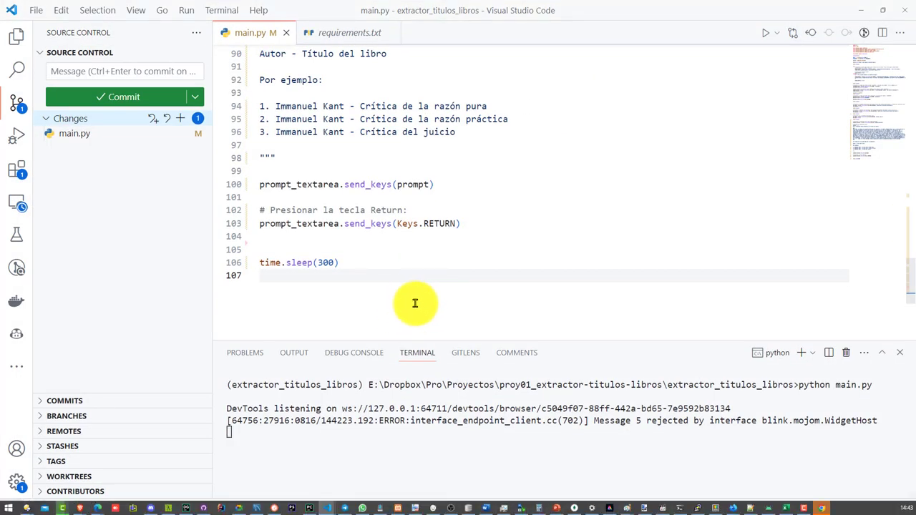
{"action": "left_click", "coordinate": [822, 509]}
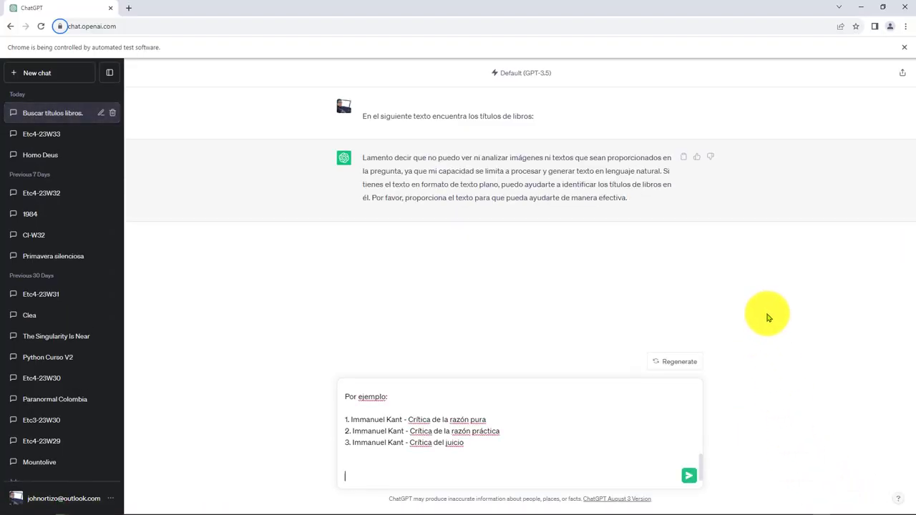
- Copy the already-sent instruction line and paste it at the top of the message box
{"action": "scroll", "coordinate": [530, 401], "scroll_direction": "up", "scroll_amount": 3}
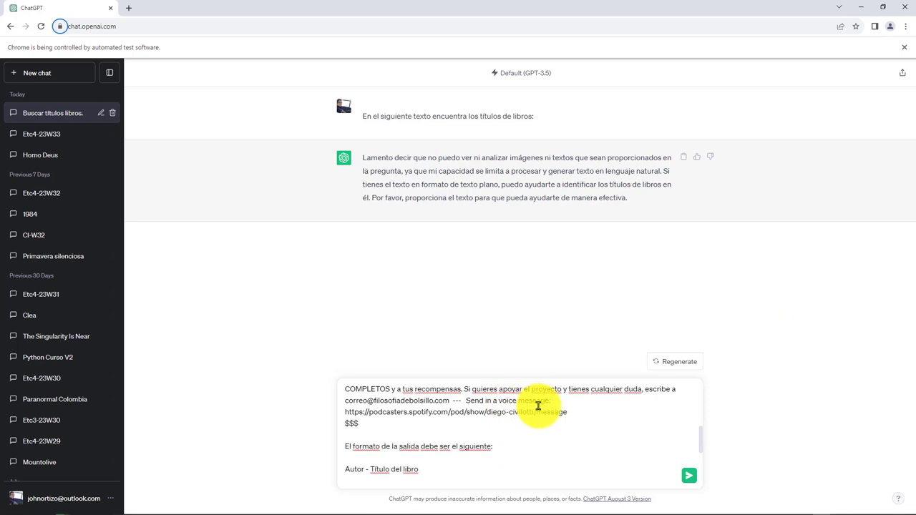
{"action": "scroll", "coordinate": [538, 424], "scroll_direction": "up", "scroll_amount": 3}
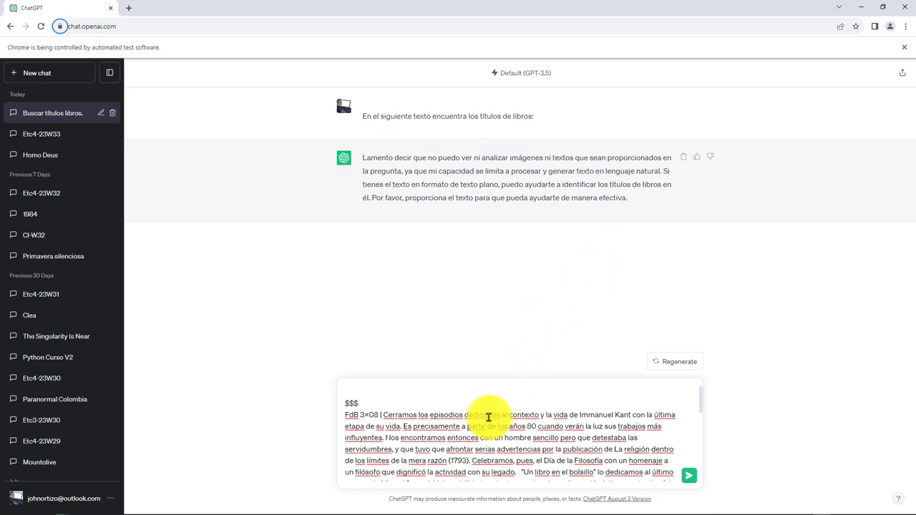
{"action": "scroll", "coordinate": [479, 414], "scroll_direction": "down", "scroll_amount": 2}
{"action": "scroll", "coordinate": [479, 414], "scroll_direction": "up", "scroll_amount": 2}
{"action": "left_click_drag", "start_coordinate": [542, 118], "coordinate": [362, 115]}
{"action": "key", "text": "ctrl+c"}
{"action": "left_click", "coordinate": [396, 390]}
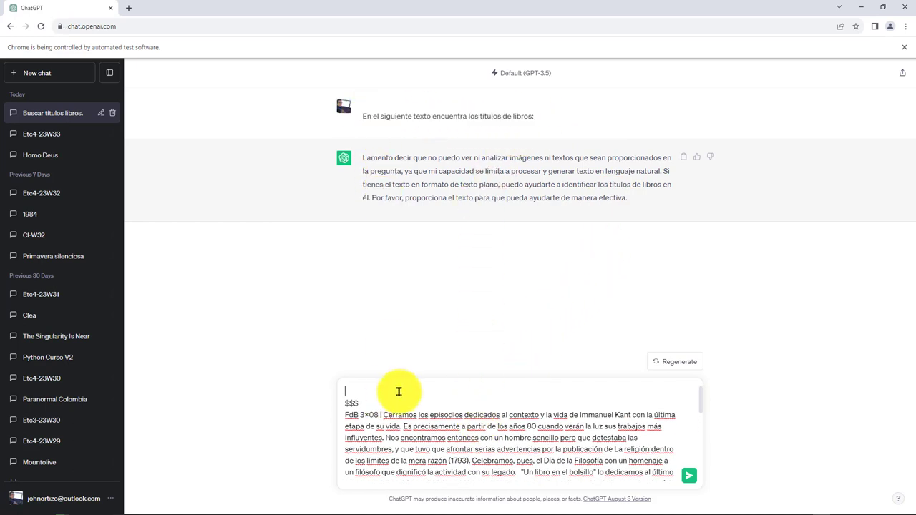
{"action": "key", "text": "ctrl+v"}
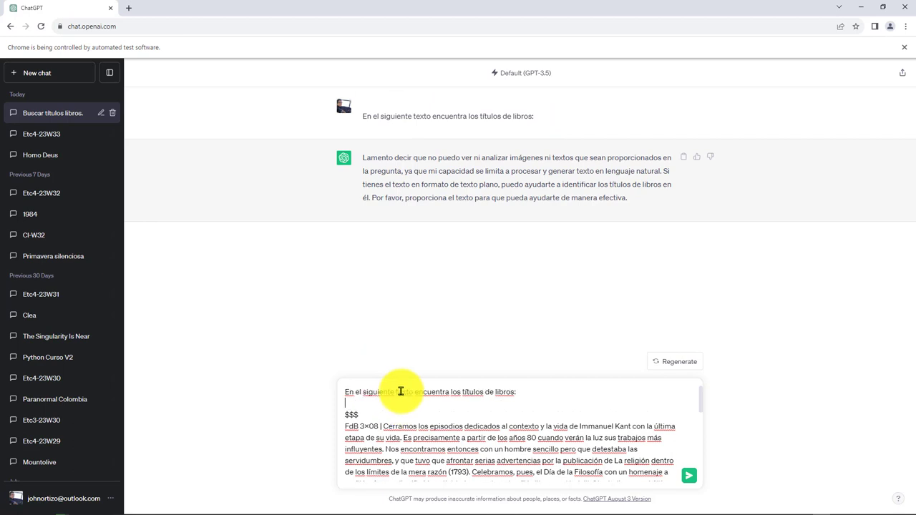
- Delete the prompt's trailing blank line and send the full prompt
{"action": "scroll", "coordinate": [459, 416], "scroll_direction": "down", "scroll_amount": 10}
{"action": "scroll", "coordinate": [646, 451], "scroll_direction": "down", "scroll_amount": 2}
{"action": "left_click", "coordinate": [620, 477]}
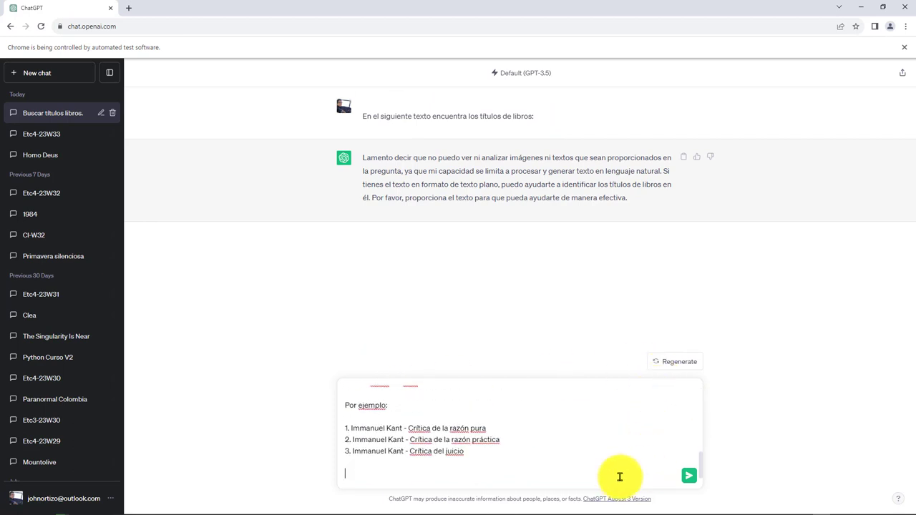
{"action": "key", "text": "BackSpace"}
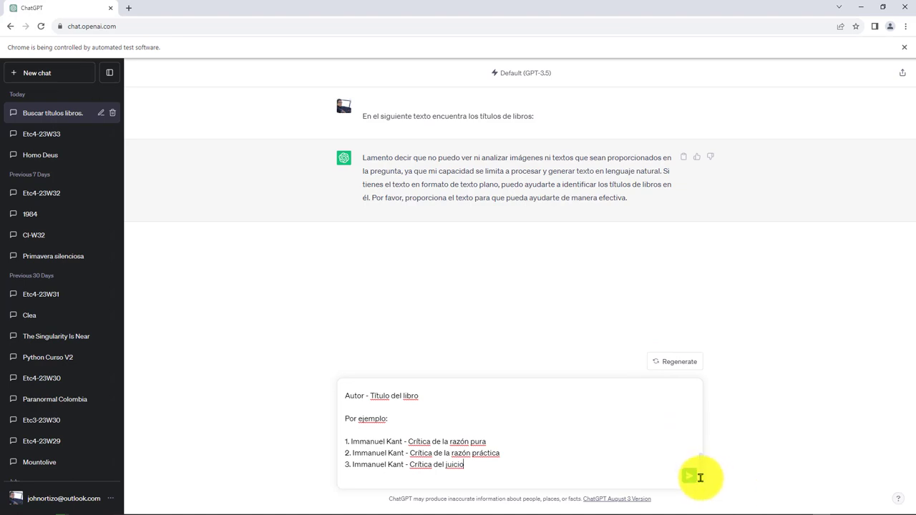
{"action": "key", "text": "Return"}
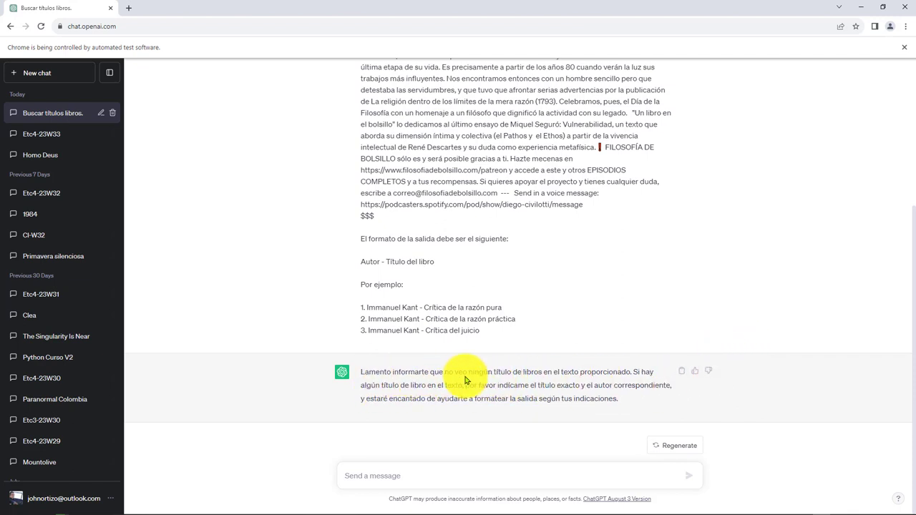
- Drag-select the sent prompt from 'juicio' up to its first line
{"action": "scroll", "coordinate": [599, 329], "scroll_direction": "up", "scroll_amount": 1}
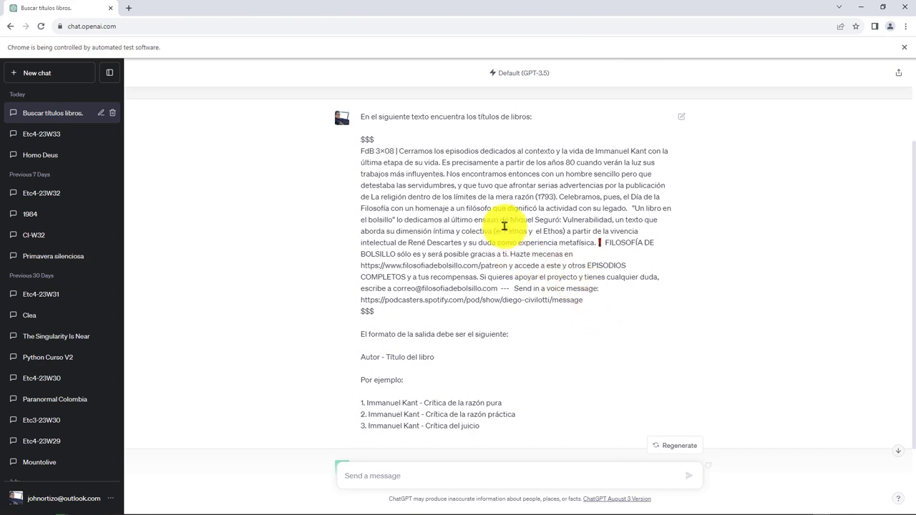
{"action": "left_click_drag", "start_coordinate": [511, 219], "coordinate": [479, 219]}
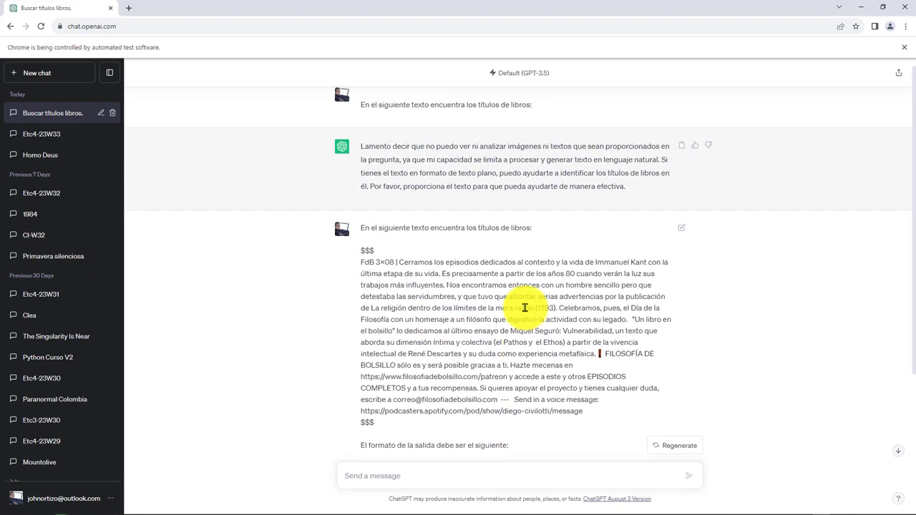
{"action": "left_click_drag", "start_coordinate": [482, 334], "coordinate": [356, 220]}
{"action": "scroll", "coordinate": [399, 242], "scroll_direction": "up", "scroll_amount": 3}
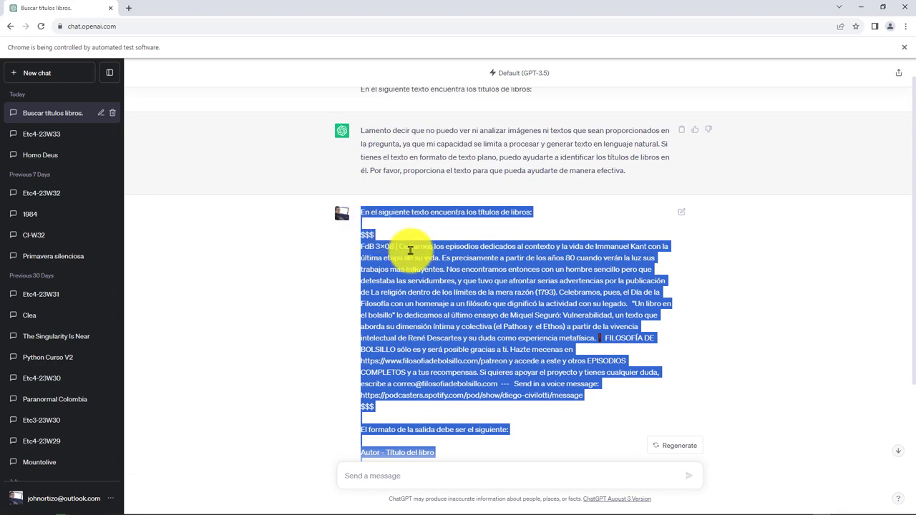
{"action": "scroll", "coordinate": [446, 398], "scroll_direction": "down", "scroll_amount": 3}
- Paste the prompt, append ', ensayos o similares' to its first line, and send it
{"action": "left_click", "coordinate": [407, 474]}
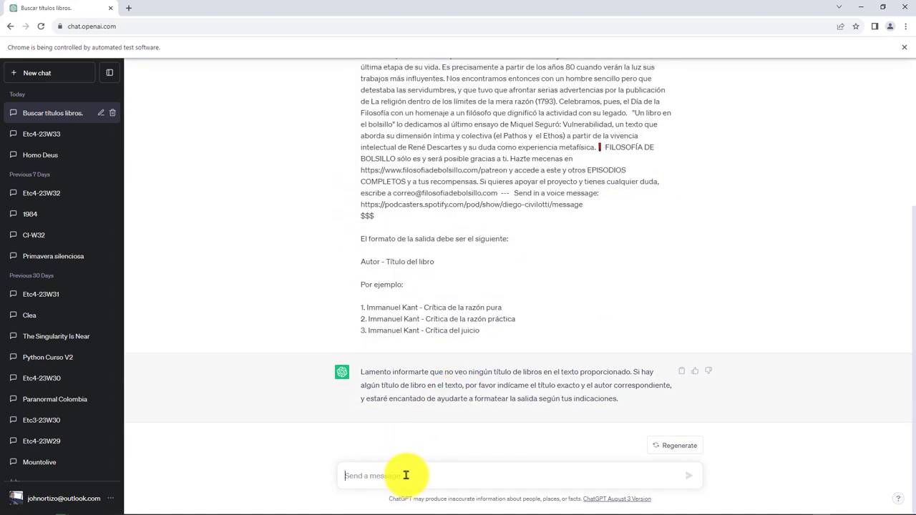
{"action": "key", "text": "ctrl+v"}
{"action": "scroll", "coordinate": [420, 442], "scroll_direction": "up", "scroll_amount": 10}
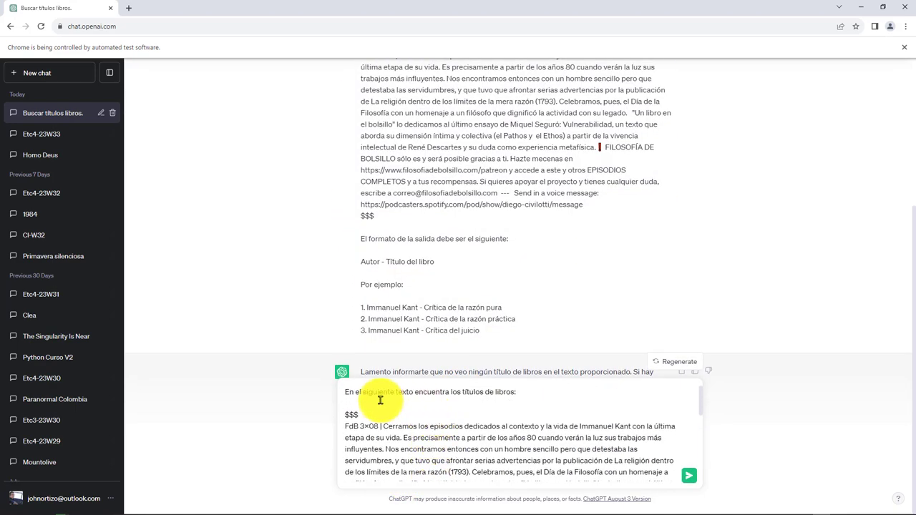
{"action": "left_click", "coordinate": [526, 391]}
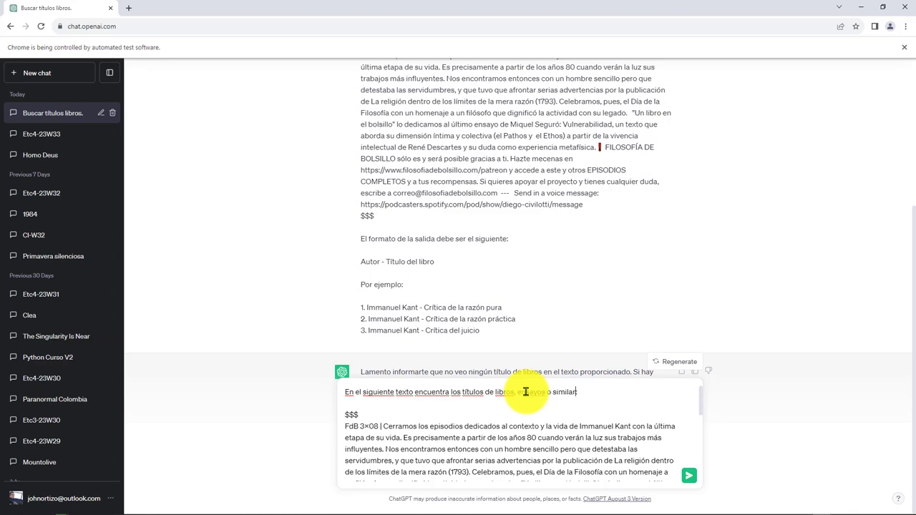
{"action": "key", "text": "Return"}
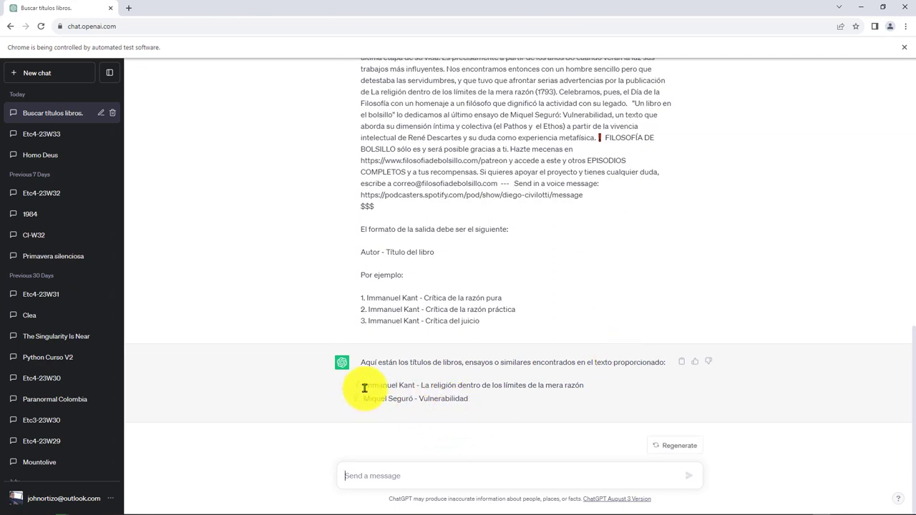
- Highlight the two authors' names in the reply, then open Chrome's find bar
{"action": "left_click_drag", "start_coordinate": [364, 388], "coordinate": [417, 389]}
{"action": "left_click", "coordinate": [472, 391]}
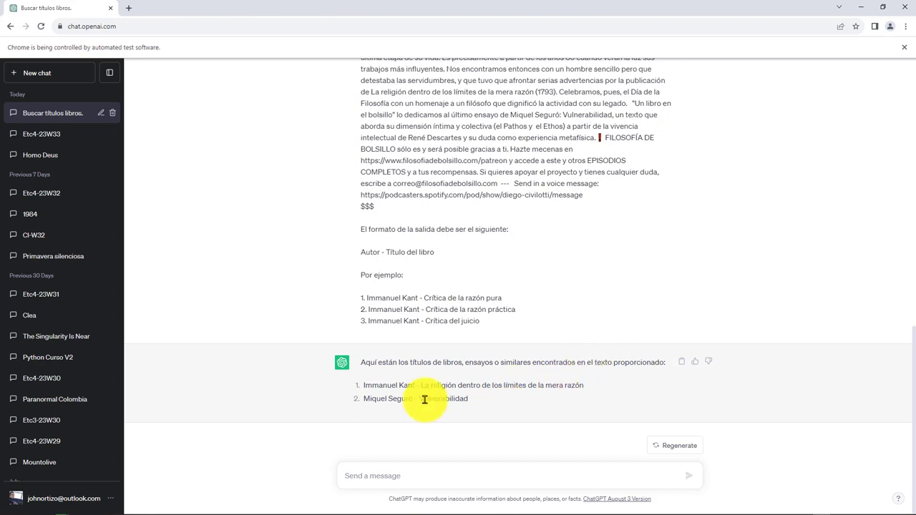
{"action": "left_click_drag", "start_coordinate": [363, 399], "coordinate": [426, 399]}
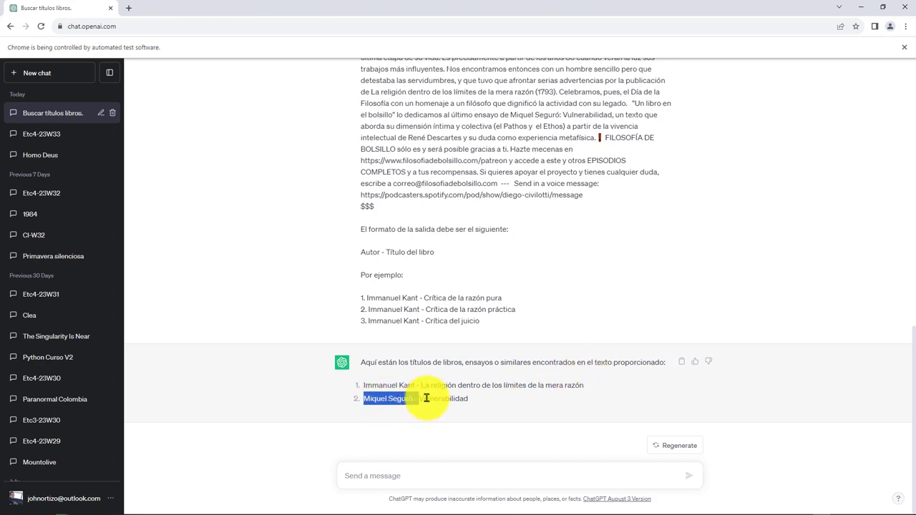
{"action": "left_click", "coordinate": [549, 398]}
{"action": "scroll", "coordinate": [443, 356], "scroll_direction": "up", "scroll_amount": 2}
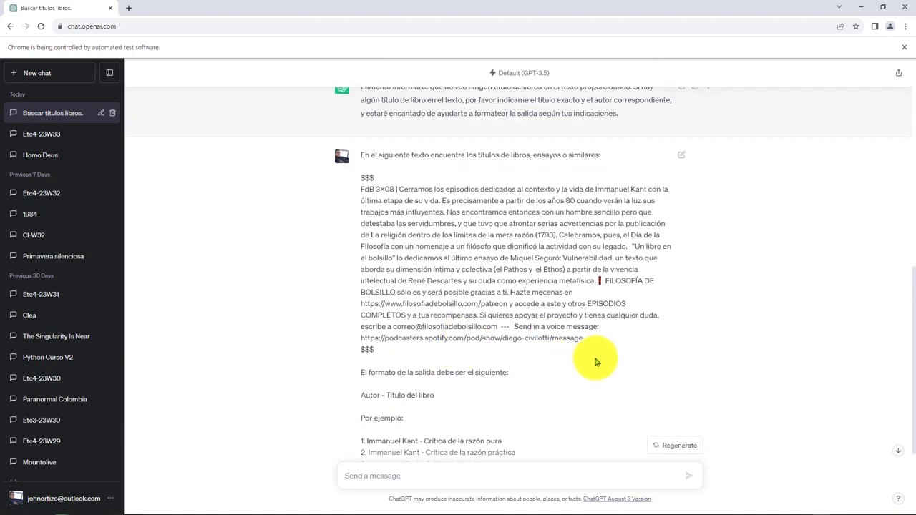
{"action": "key", "text": "ctrl+f"}
- Find 'vulnerab' in the page and highlight the La religión dentro de los límites title
{"action": "type", "text": "vulnerab"}
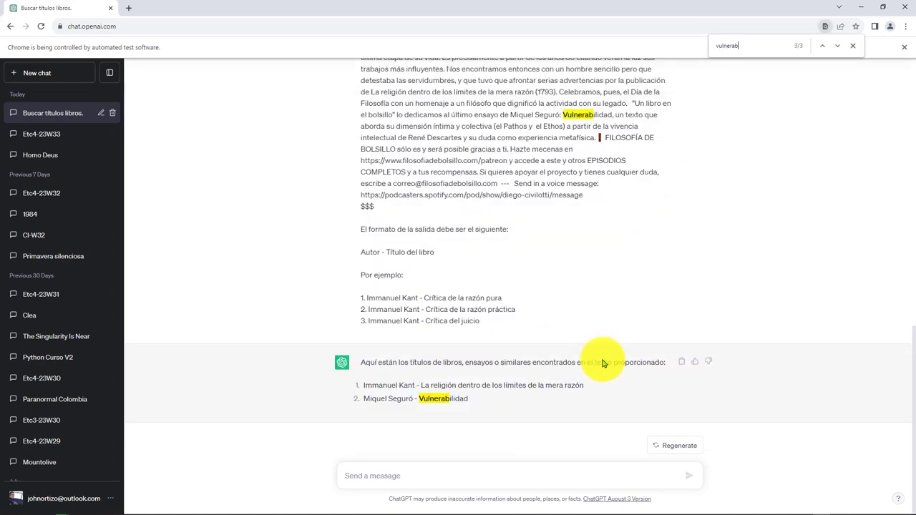
{"action": "key", "text": "Return"}
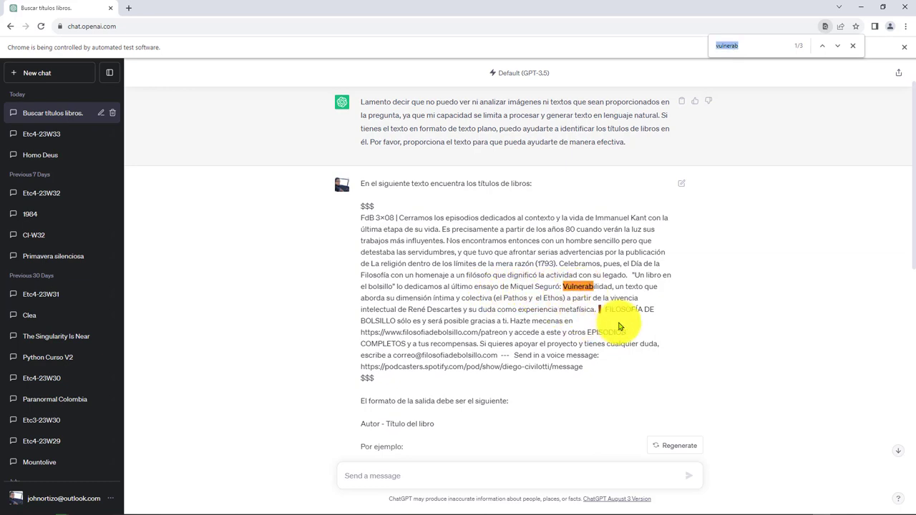
{"action": "left_click", "coordinate": [642, 250]}
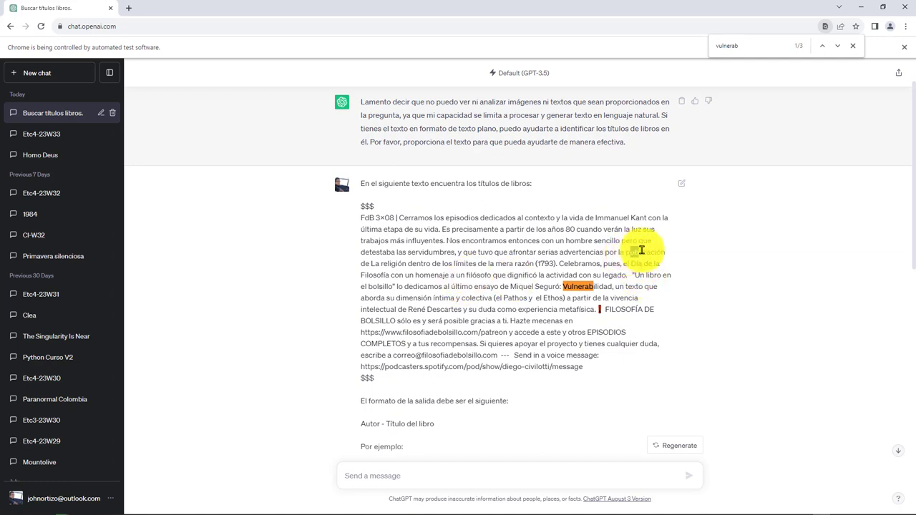
{"action": "left_click_drag", "start_coordinate": [642, 250], "coordinate": [666, 252]}
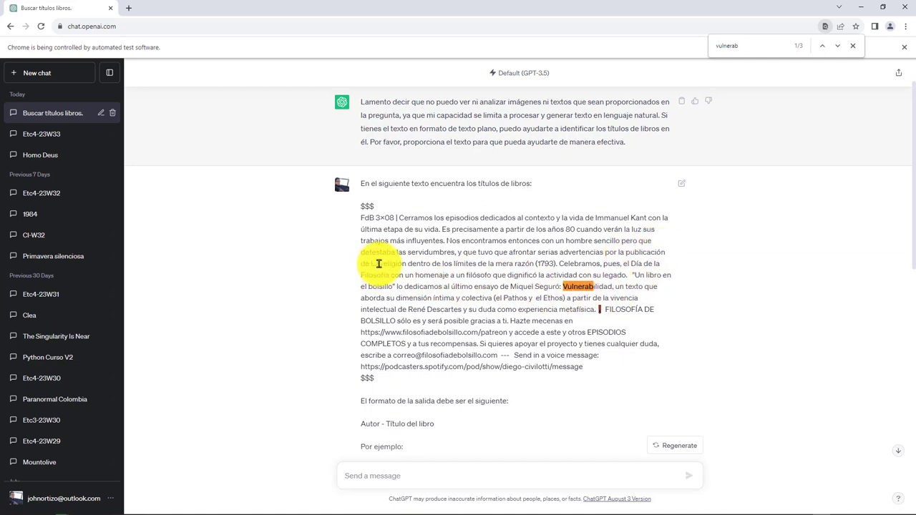
{"action": "left_click_drag", "start_coordinate": [370, 264], "coordinate": [570, 263]}
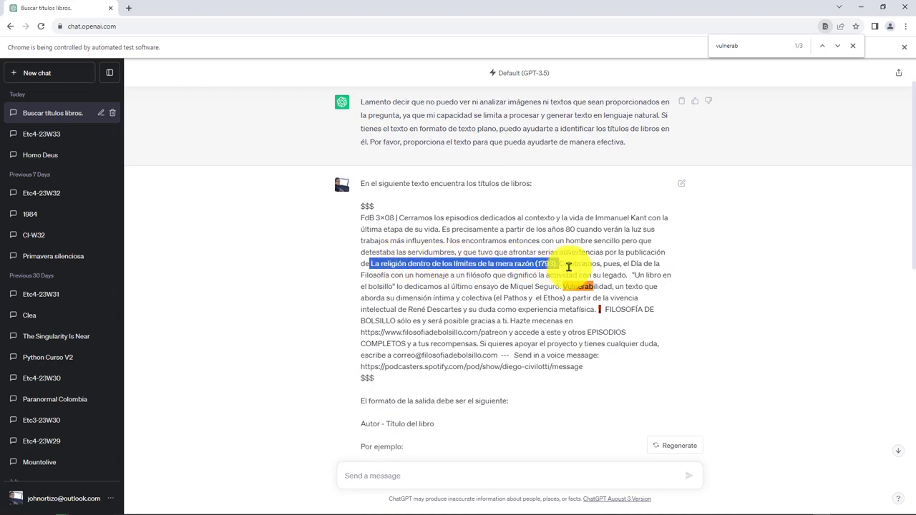
{"action": "left_click", "coordinate": [472, 294]}
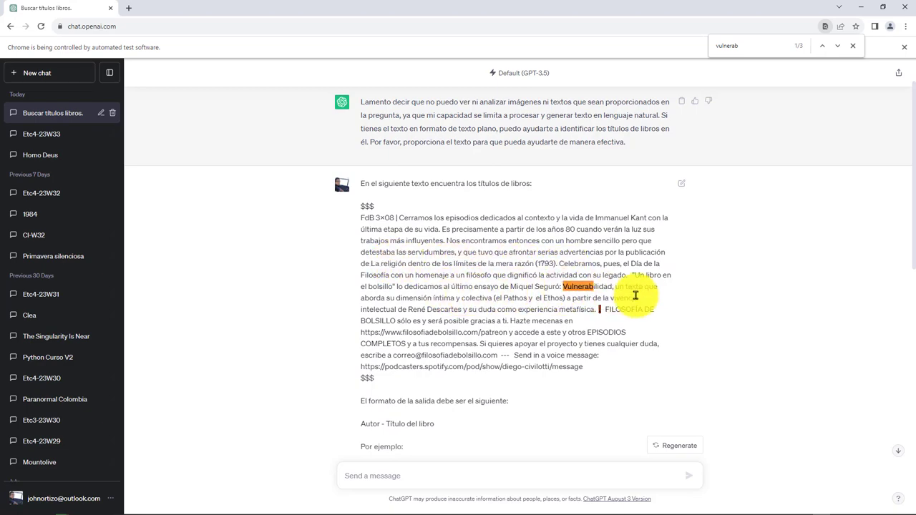
{"action": "scroll", "coordinate": [705, 336], "scroll_direction": "down", "scroll_amount": 1}
{"action": "scroll", "coordinate": [708, 340], "scroll_direction": "down", "scroll_amount": 3}
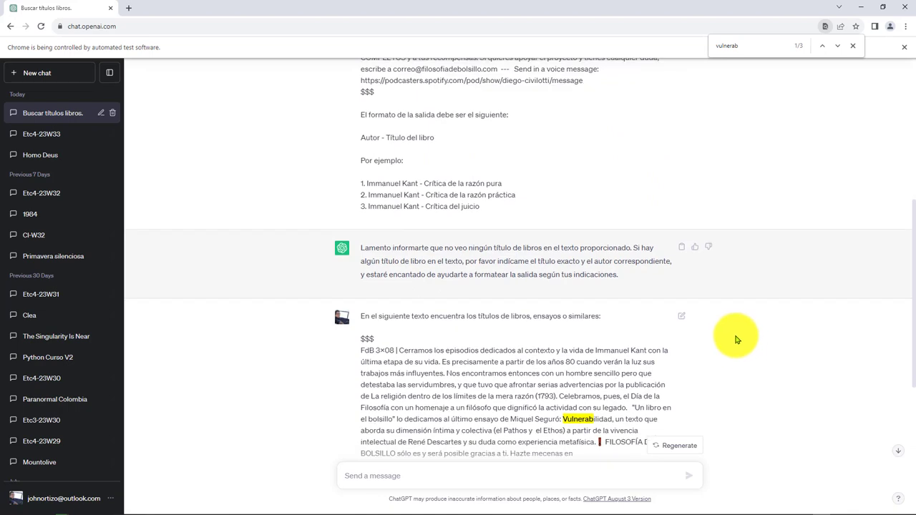
{"action": "scroll", "coordinate": [745, 322], "scroll_direction": "down", "scroll_amount": 3}
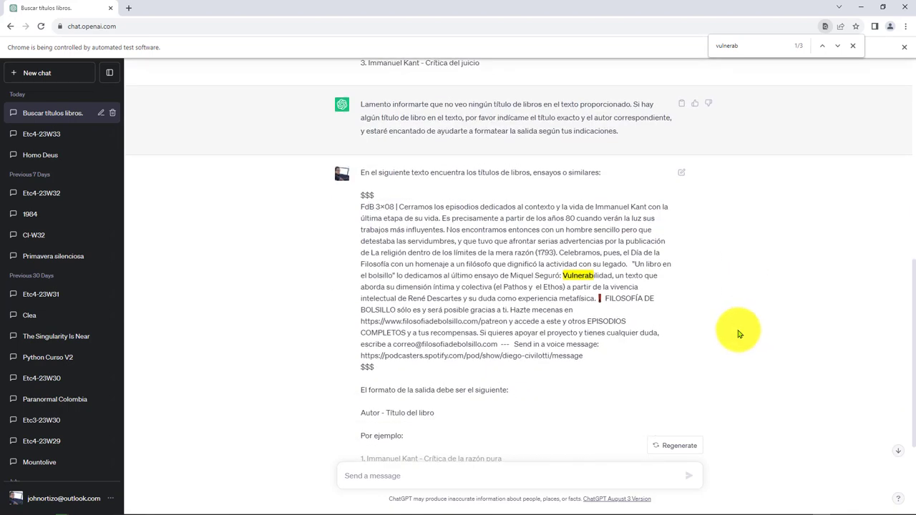
{"action": "scroll", "coordinate": [741, 332], "scroll_direction": "up", "scroll_amount": 7}
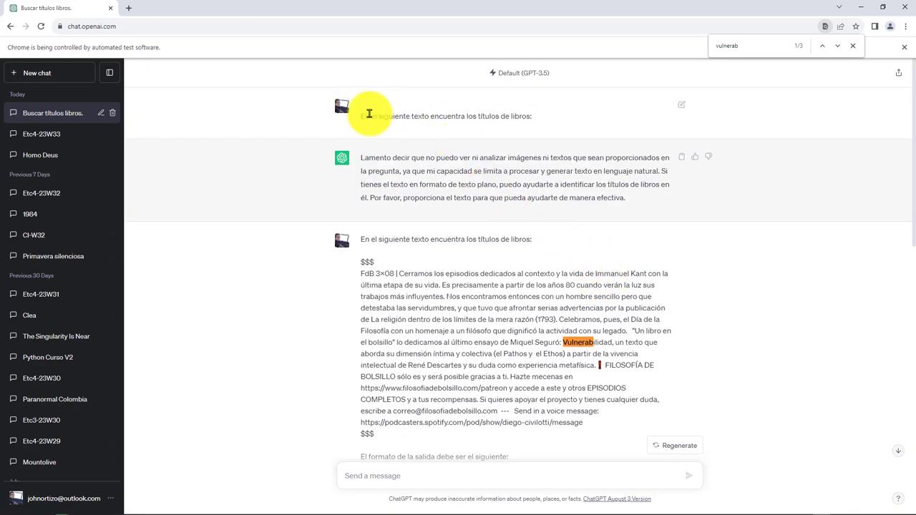
- Review the original prompt's first line, then return to main.py in VS Code
{"action": "left_click_drag", "start_coordinate": [368, 114], "coordinate": [568, 119]}
{"action": "left_click", "coordinate": [563, 111]}
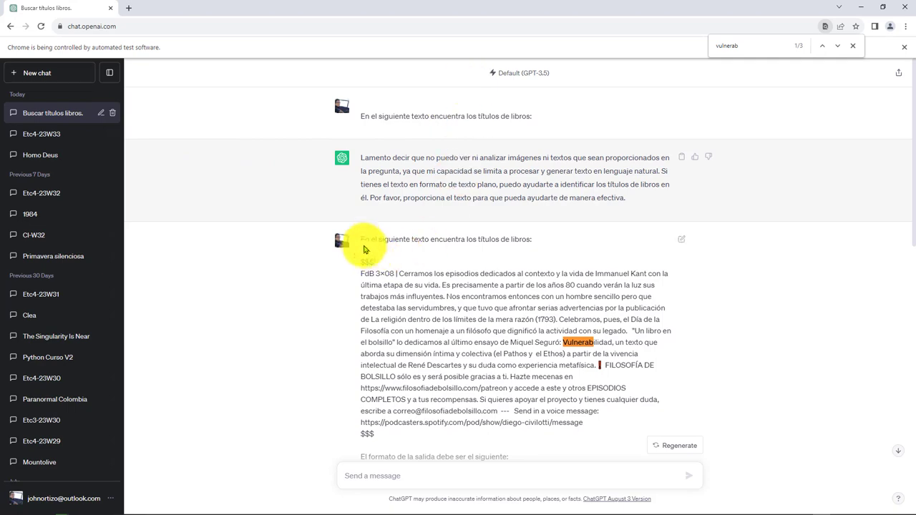
{"action": "scroll", "coordinate": [408, 300], "scroll_direction": "down", "scroll_amount": 1}
{"action": "scroll", "coordinate": [408, 300], "scroll_direction": "down", "scroll_amount": 12}
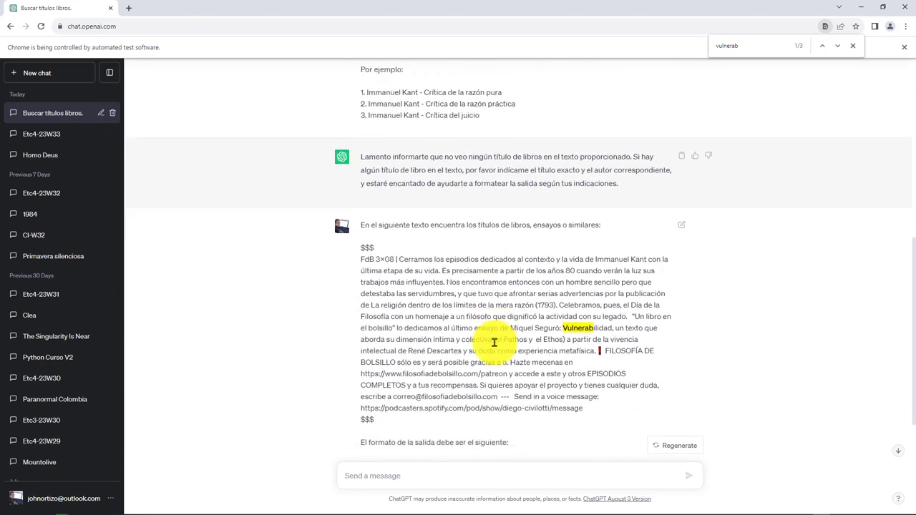
{"action": "scroll", "coordinate": [495, 344], "scroll_direction": "up", "scroll_amount": 3}
{"action": "scroll", "coordinate": [510, 341], "scroll_direction": "up", "scroll_amount": 1}
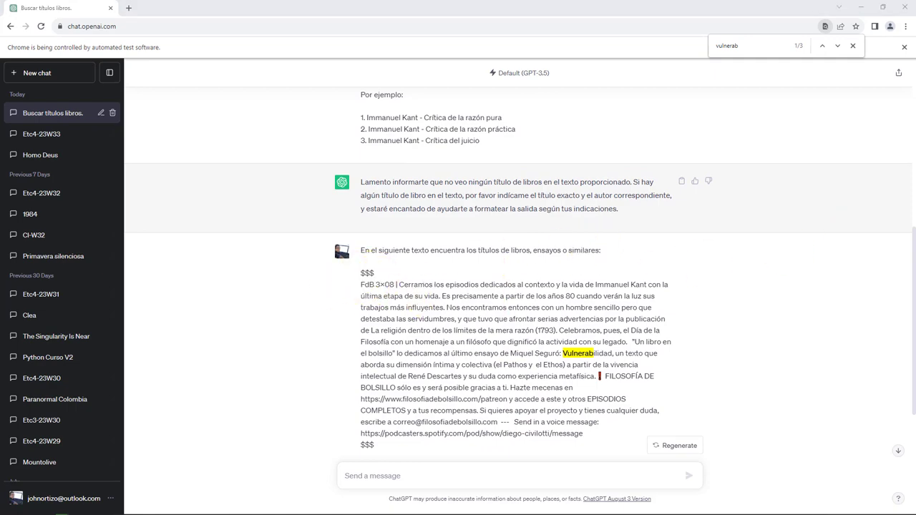
{"action": "key", "text": "alt+Tab"}
{"action": "scroll", "coordinate": [436, 251], "scroll_direction": "up", "scroll_amount": 4}
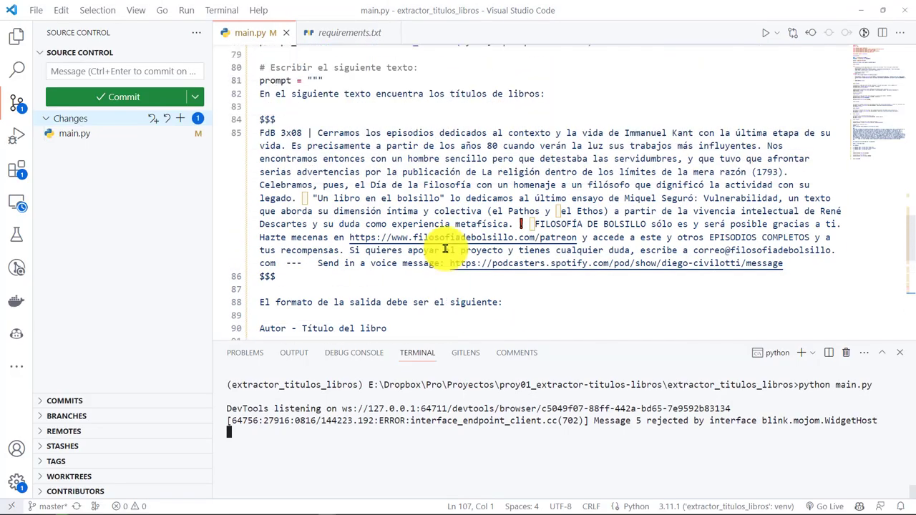
- Join the instruction line and opening $$$ onto line 81, removing the blank line between
{"action": "scroll", "coordinate": [444, 249], "scroll_direction": "up", "scroll_amount": 1}
{"action": "left_click", "coordinate": [533, 116]}
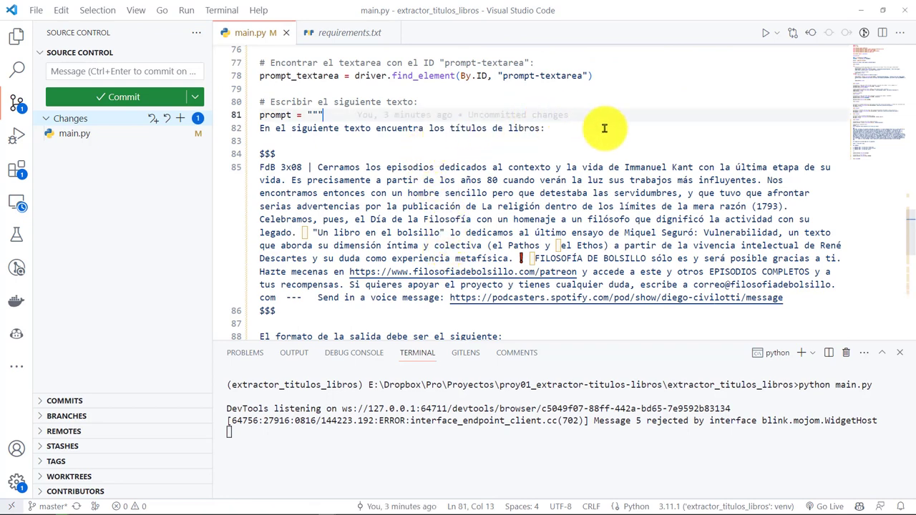
{"action": "key", "text": "Delete"}
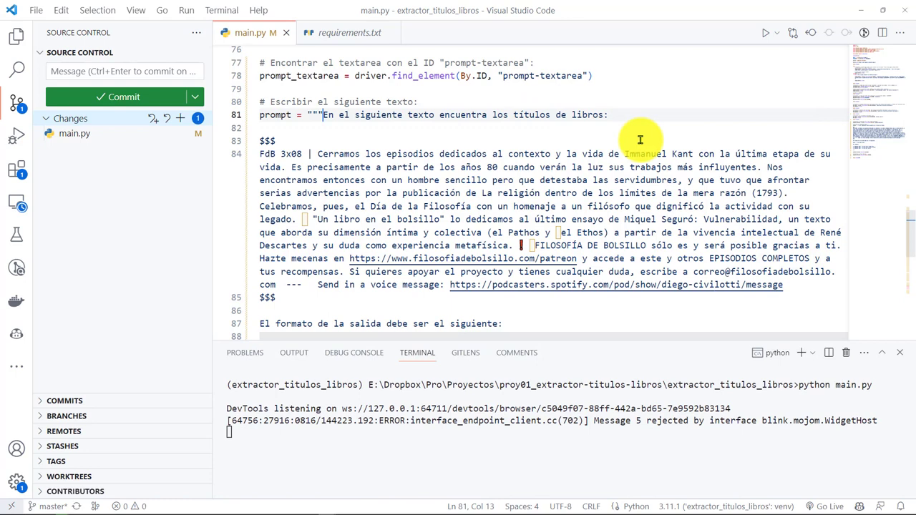
{"action": "key", "text": "Down"}
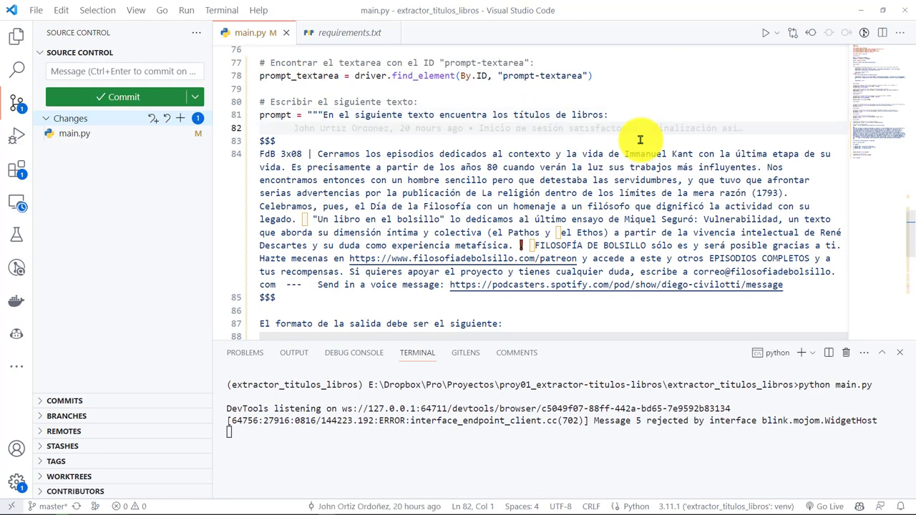
{"action": "key", "text": "BackSpace"}
{"action": "key", "text": "Delete"}
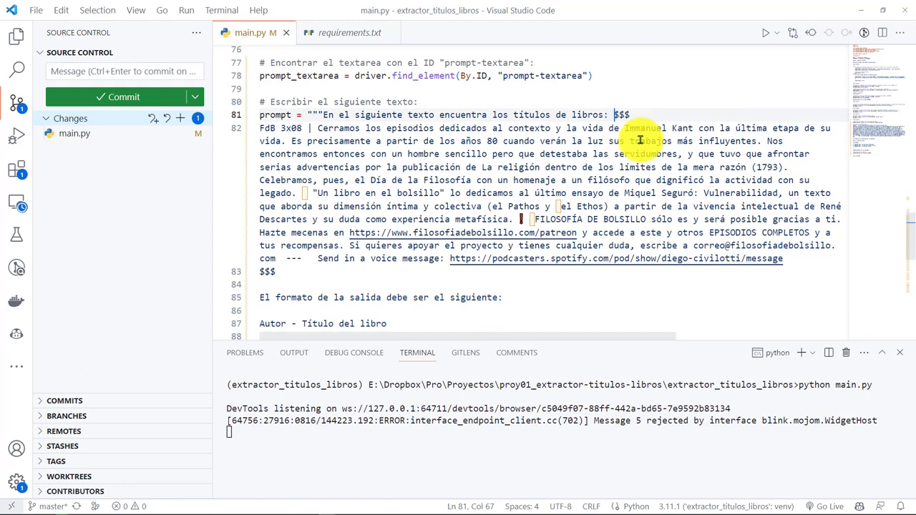
{"action": "key", "text": "Down"}
{"action": "key", "text": "Down"}
{"action": "key", "text": "Down"}
{"action": "key", "text": "Down"}
{"action": "key", "text": "Down"}
{"action": "key", "text": "Down"}
{"action": "key", "text": "Down"}
{"action": "key", "text": "Down"}
{"action": "key", "text": "Down"}
{"action": "key", "text": "Down"}
{"action": "key", "text": "Down"}
{"action": "key", "text": "Down"}
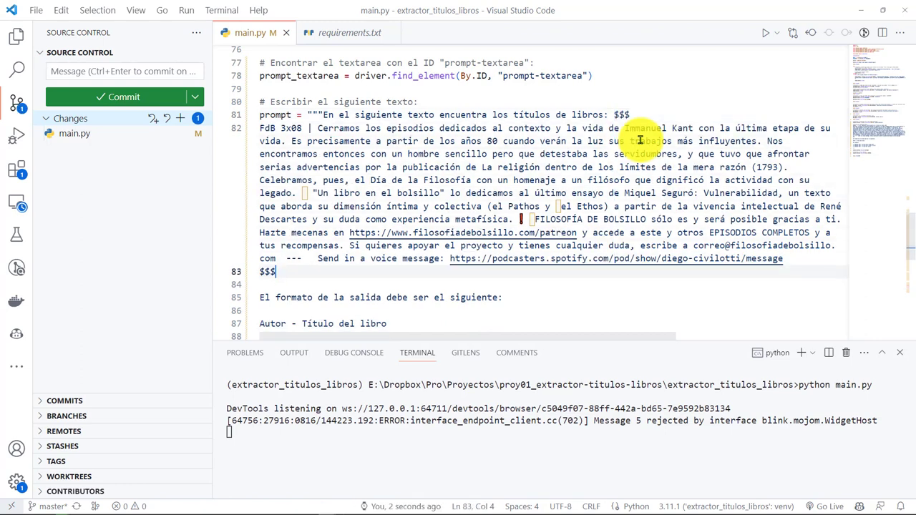
- Pull the output-format text and 'Autor - Título del libro' up, then stop the script with Ctrl+C
{"action": "key", "text": "Delete"}
{"action": "key", "text": "Delete"}
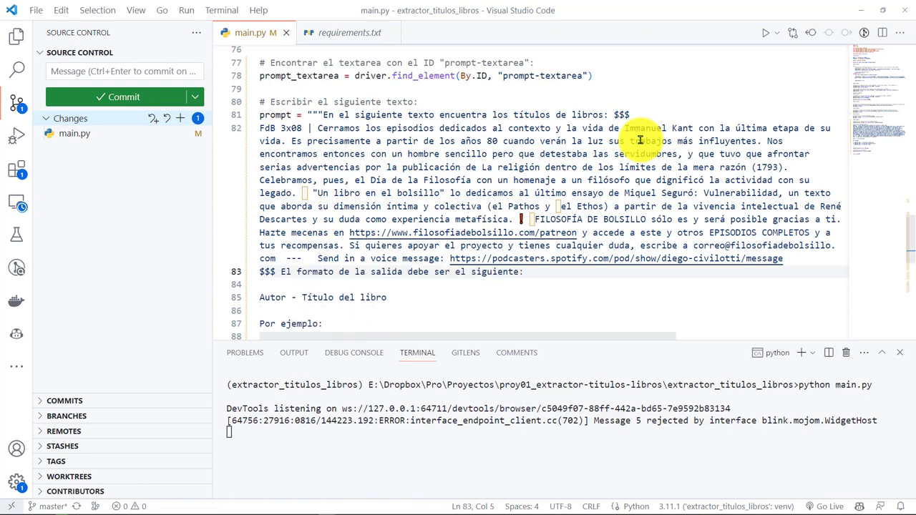
{"action": "key", "text": "Delete"}
{"action": "key", "text": "Delete"}
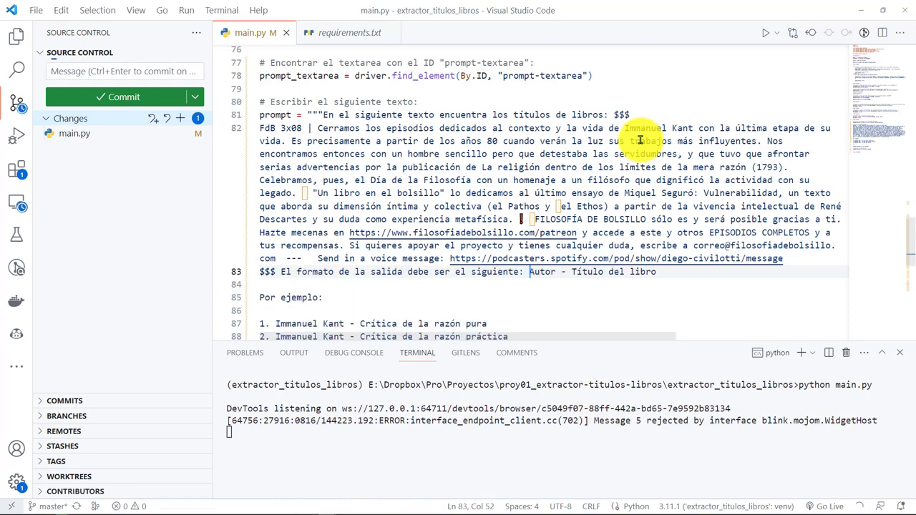
{"action": "key", "text": "Delete"}
{"action": "key", "text": "Down"}
{"action": "key", "text": "Down"}
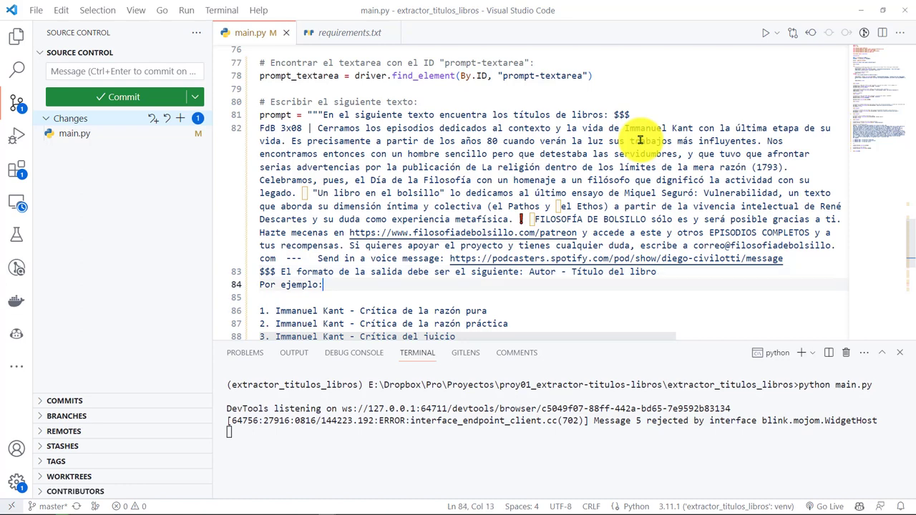
{"action": "key", "text": "BackSpace"}
{"action": "scroll", "coordinate": [640, 140], "scroll_direction": "down", "scroll_amount": 4}
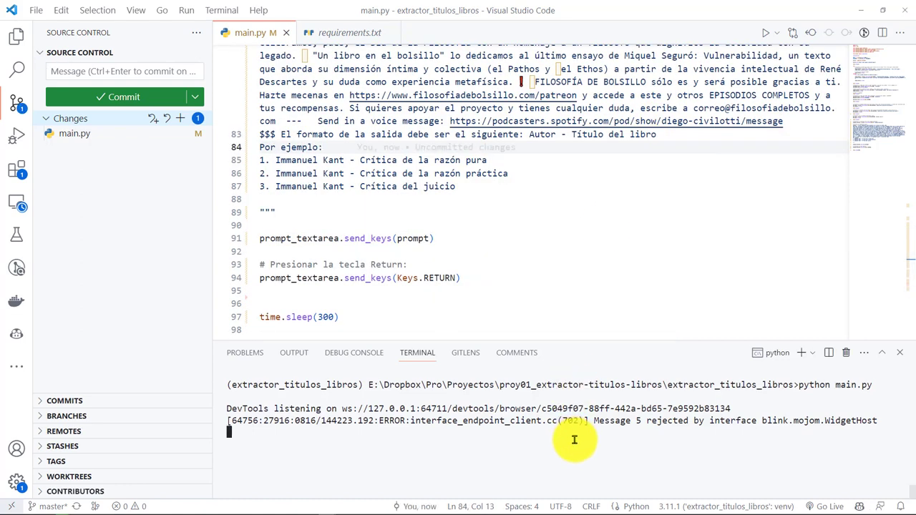
{"action": "key", "text": "ctrl+c"}
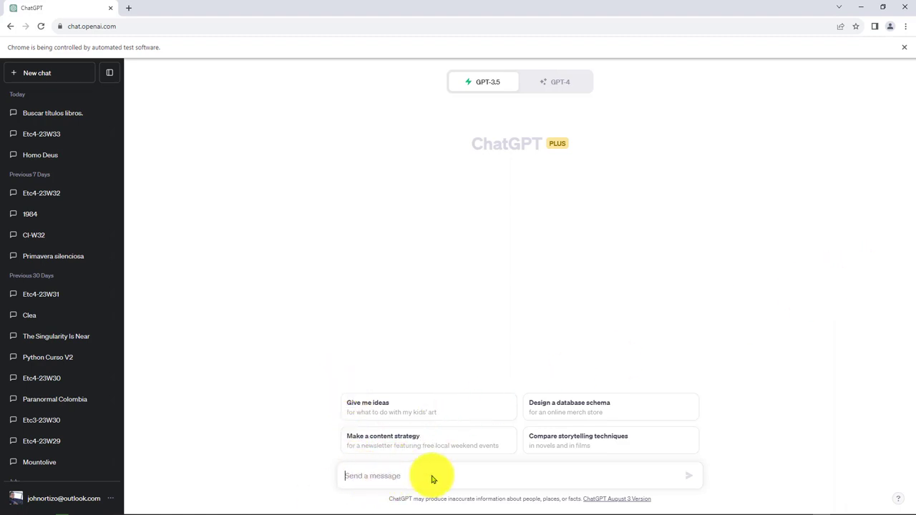
- Send the prompt 'En el siguiente texto encuentra los títulos de libros: $$$' to a new ChatGPT chat. Only that first line arrives as its own message
{"action": "type", "text": "En el siguiente texto encuentra los títulos de libros: $$$"}
{"action": "key", "text": "Return"}
{"action": "type", "text": "FdB 3x08 | Cerramos los episodios dedicados al contexto y la vida de Immanuel Kant con la última etapa de su vida. Es precisamente a partir de los años 80 cuando verán la luz sus trabajos más inf"}
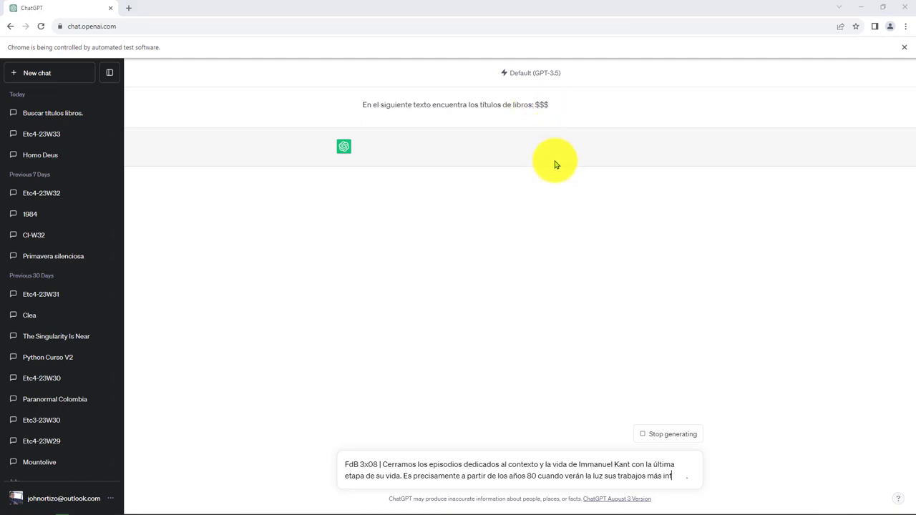
{"action": "key", "text": "alt+Tab"}
- Join the episode text and the '$$$' format line onto prompt line 81
{"action": "scroll", "coordinate": [373, 229], "scroll_direction": "up", "scroll_amount": 3}
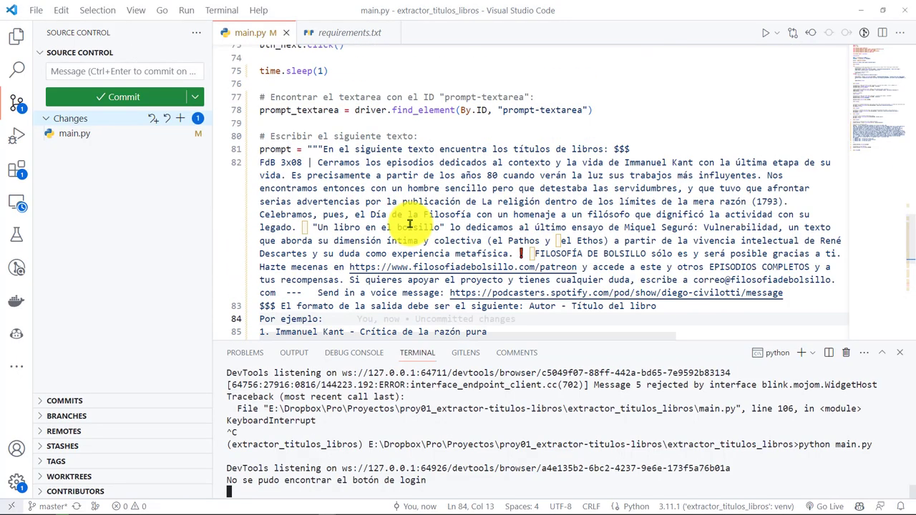
{"action": "left_click", "coordinate": [639, 148]}
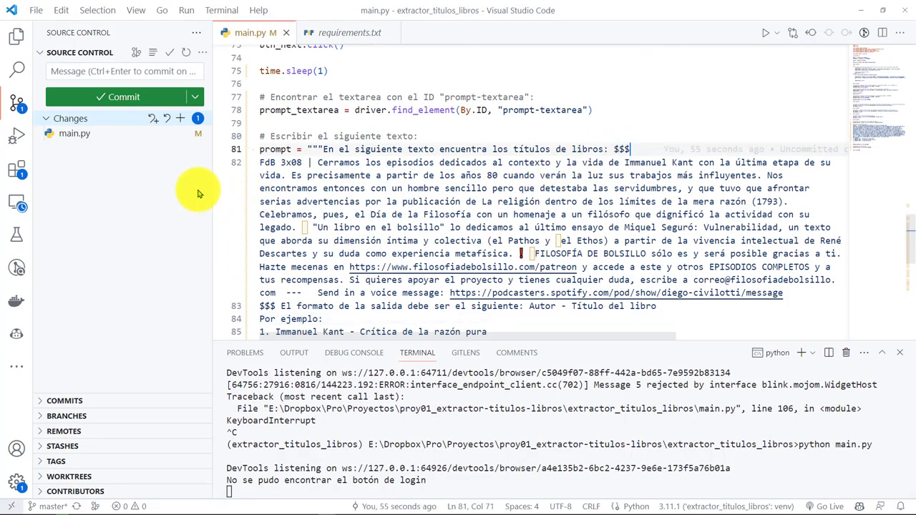
{"action": "left_click_drag", "start_coordinate": [261, 164], "coordinate": [518, 184]}
{"action": "left_click", "coordinate": [518, 184]}
{"action": "left_click", "coordinate": [652, 148]}
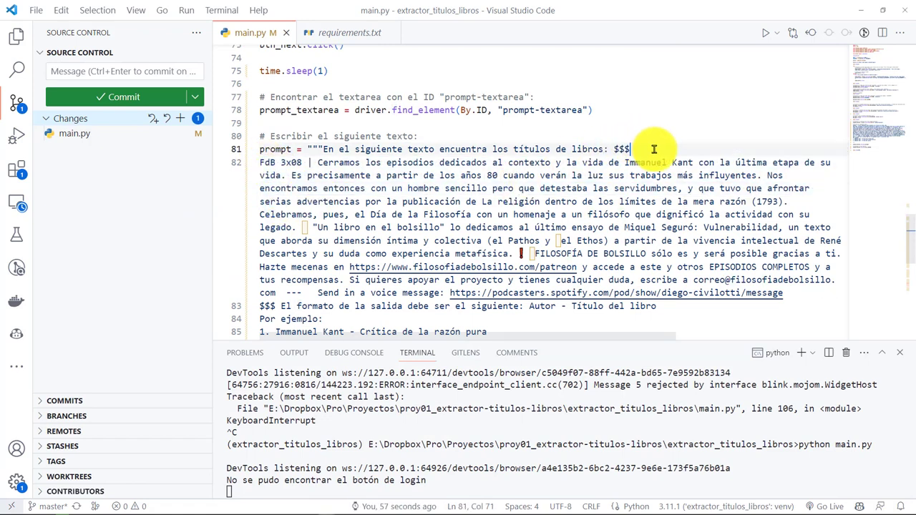
{"action": "key", "text": "Delete"}
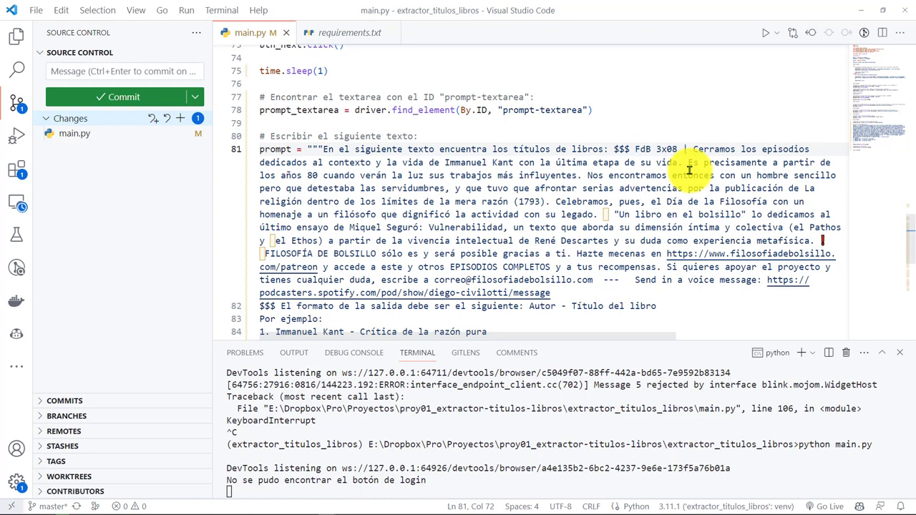
{"action": "scroll", "coordinate": [614, 228], "scroll_direction": "down", "scroll_amount": 2}
{"action": "scroll", "coordinate": [593, 241], "scroll_direction": "up", "scroll_amount": 2}
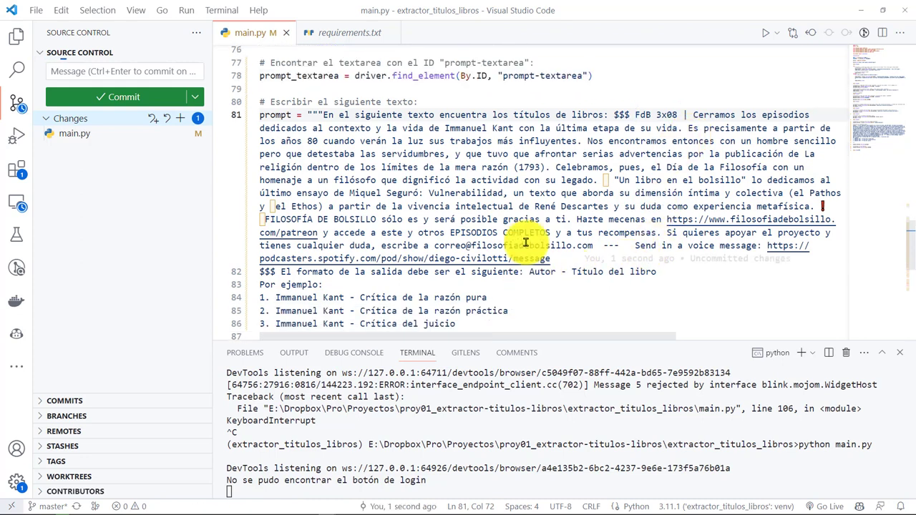
{"action": "scroll", "coordinate": [539, 266], "scroll_direction": "down", "scroll_amount": 1}
{"action": "left_click", "coordinate": [582, 259]}
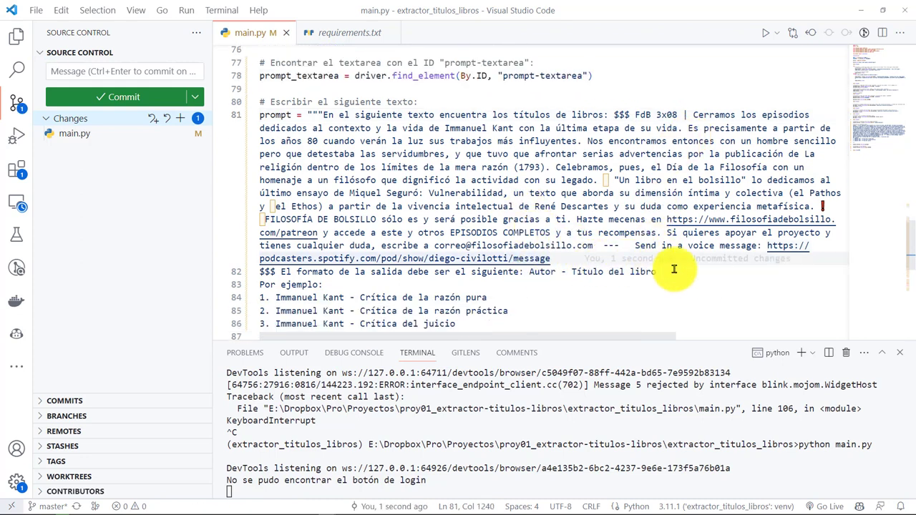
{"action": "key", "text": "Delete"}
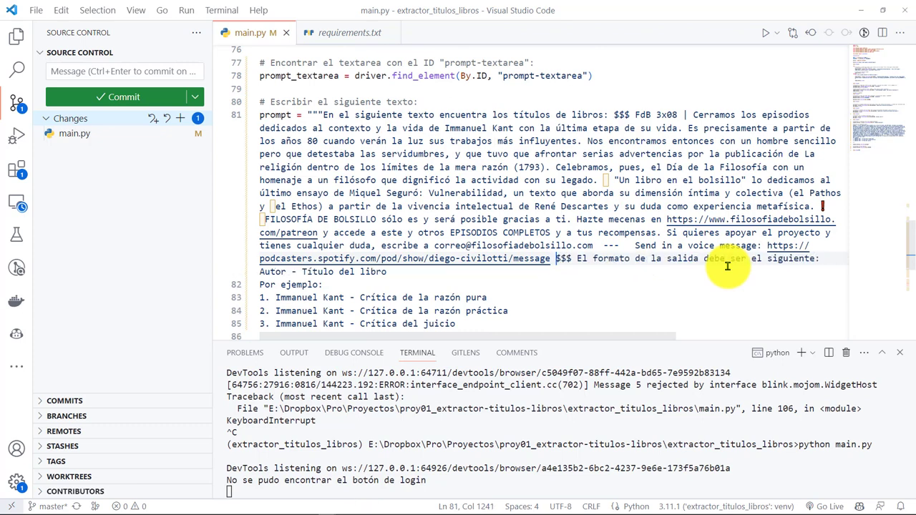
- Join 'Autor - Título del libro', 'Por ejemplo:' and all examples onto line 81, then remove the blank line
{"action": "key", "text": "End"}
{"action": "key", "text": "Delete"}
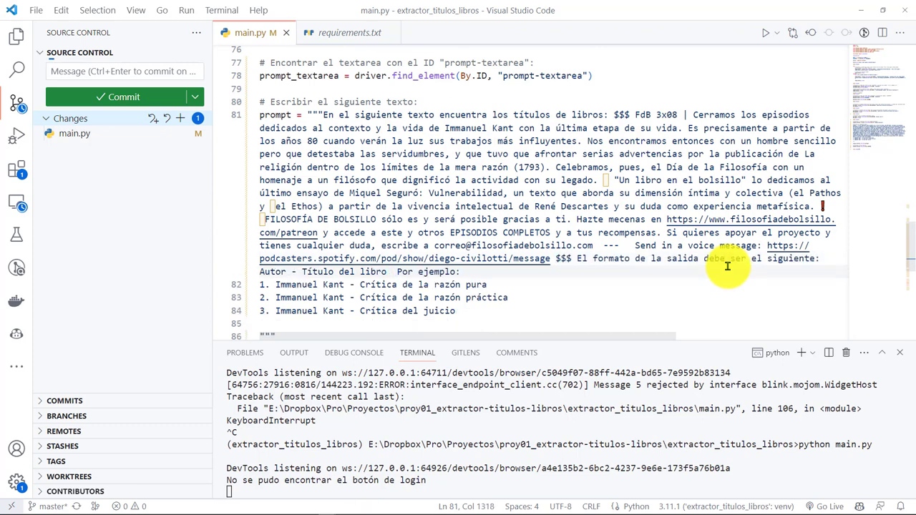
{"action": "key", "text": "Delete"}
{"action": "key", "text": "Delete"}
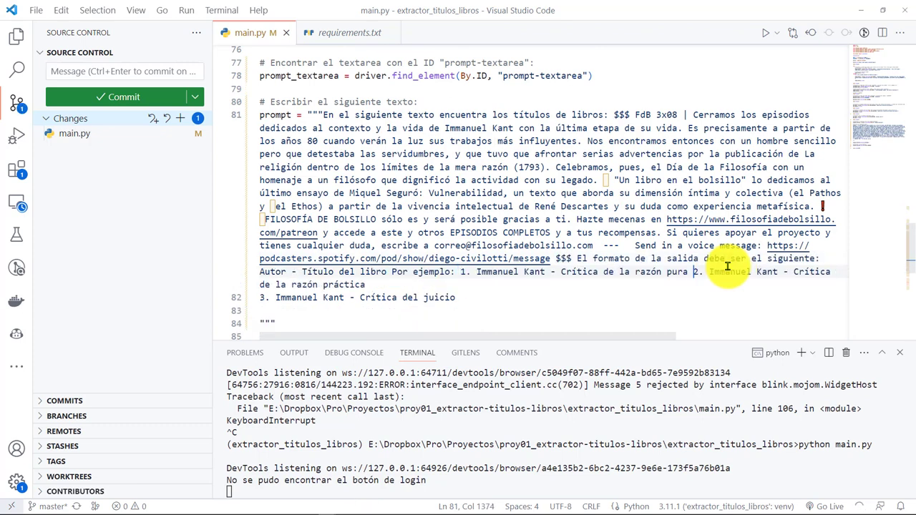
{"action": "key", "text": "End"}
{"action": "key", "text": "Delete"}
{"action": "key", "text": "Down"}
{"action": "key", "text": "BackSpace"}
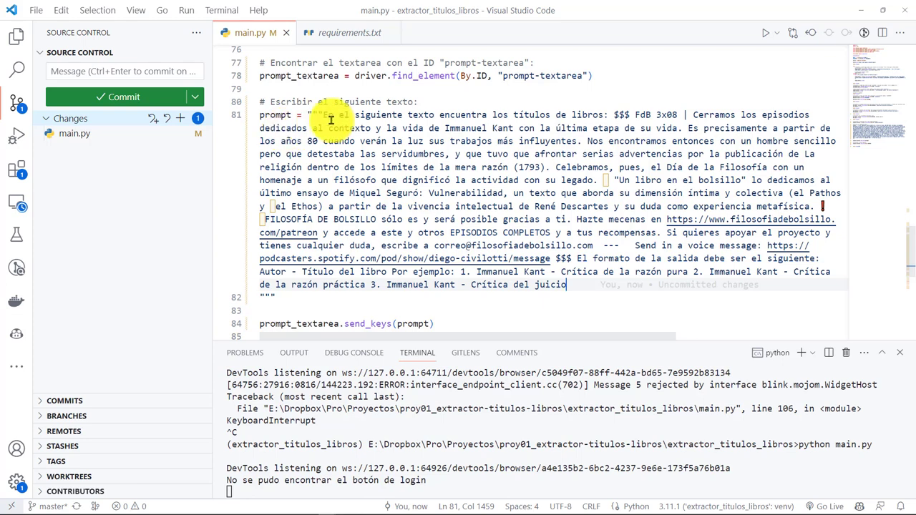
{"action": "left_click", "coordinate": [310, 295]}
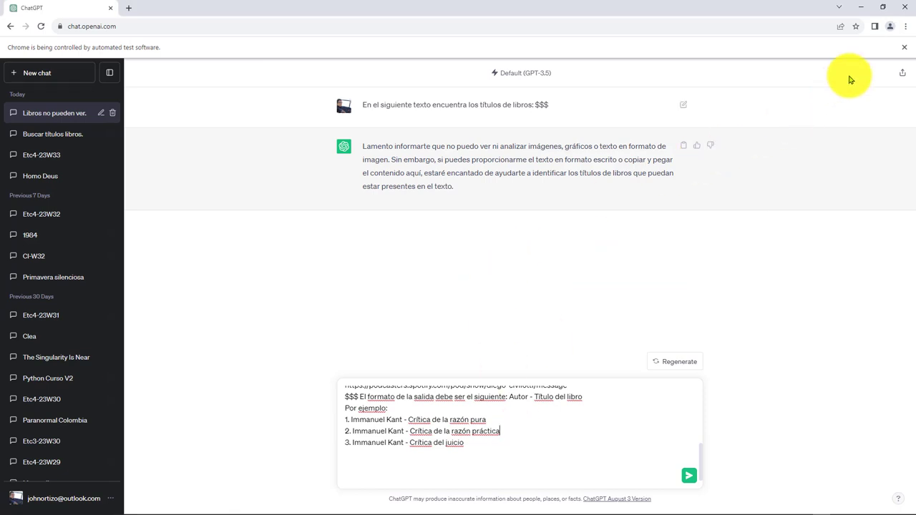
- Delete the 'Libros no pueden ver.' and 'Buscar títulos libros.' chats, then close the automated Chrome window
{"action": "left_click", "coordinate": [113, 112]}
{"action": "left_click", "coordinate": [536, 311]}
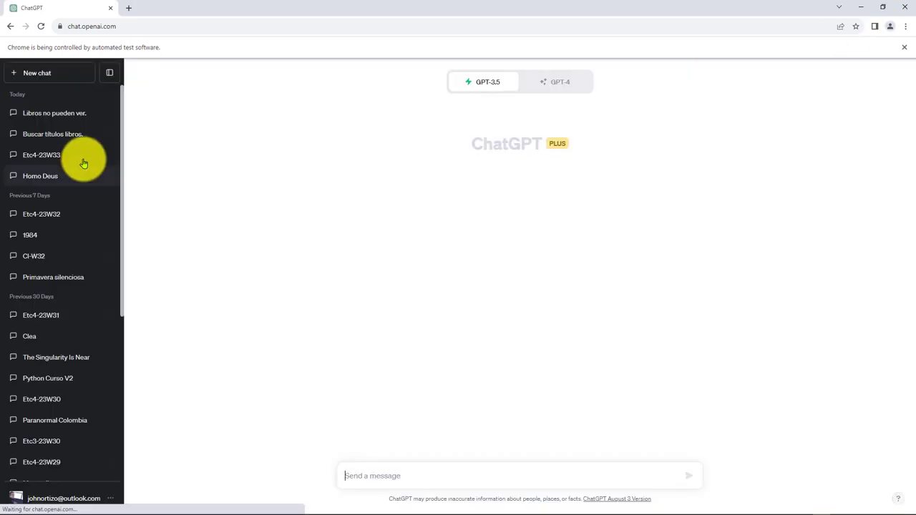
{"action": "left_click", "coordinate": [96, 112]}
{"action": "left_click", "coordinate": [113, 114]}
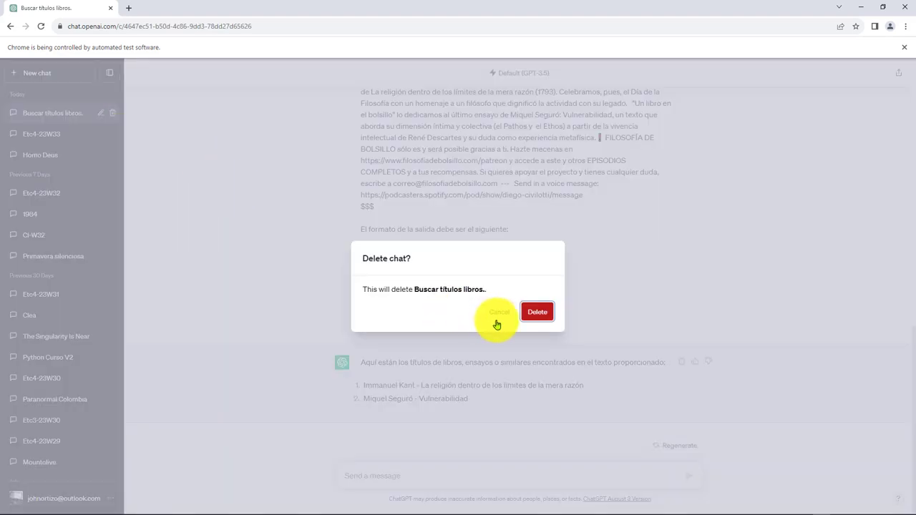
{"action": "left_click", "coordinate": [543, 312]}
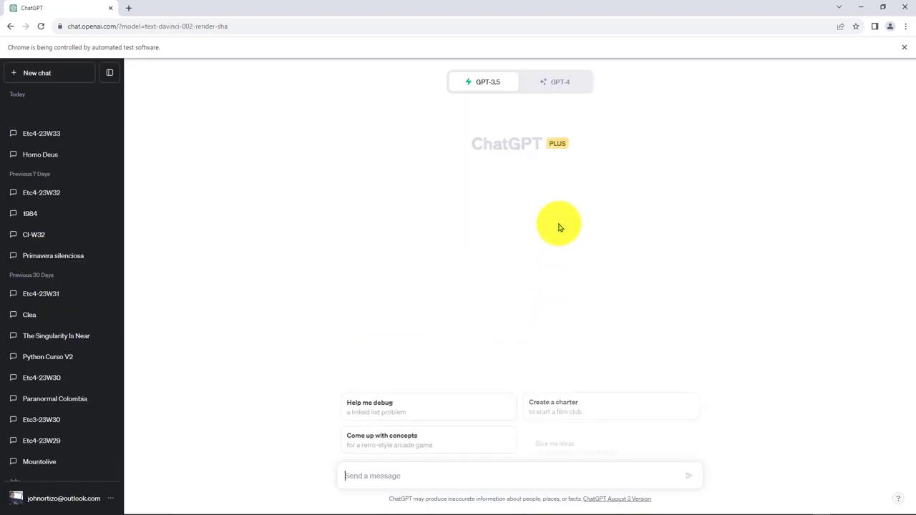
{"action": "left_click", "coordinate": [905, 7]}
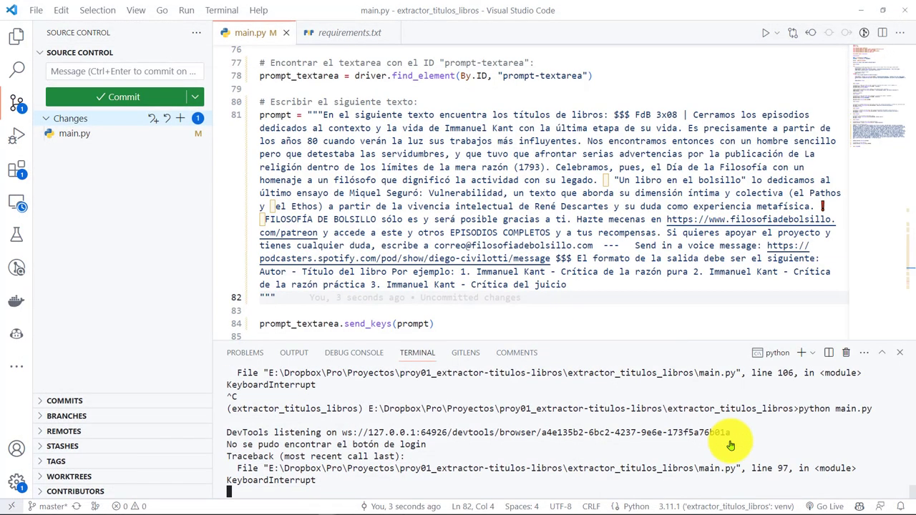
- Stage and commit main.py with the message 'Intentando ingresar el prompt…'
{"action": "left_click", "coordinate": [181, 98]}
{"action": "type", "text": "Intentando ingresar el prompt e"}
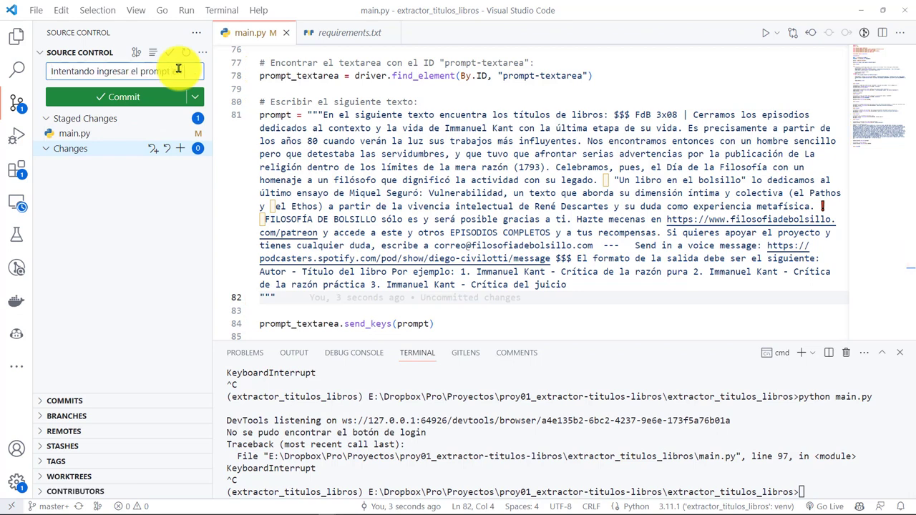
{"action": "type", "text": " área de texto"}
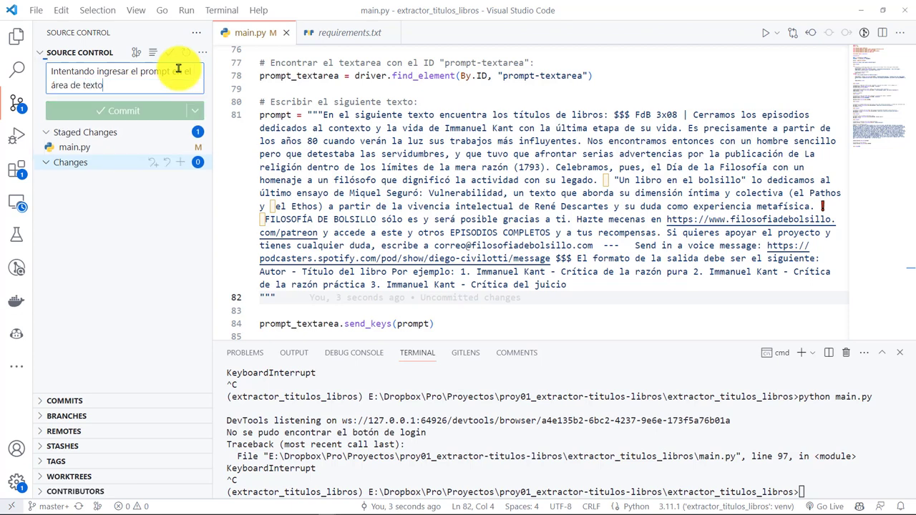
{"action": "key", "text": "ctrl+Return"}
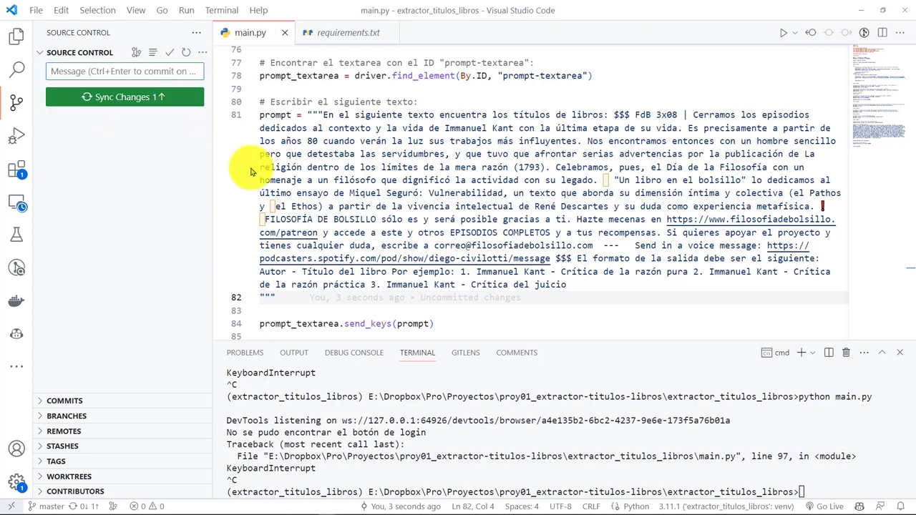
- Rerun python main.py in the terminal
{"action": "left_click", "coordinate": [686, 457]}
{"action": "key", "text": "Up"}
{"action": "key", "text": "Return"}
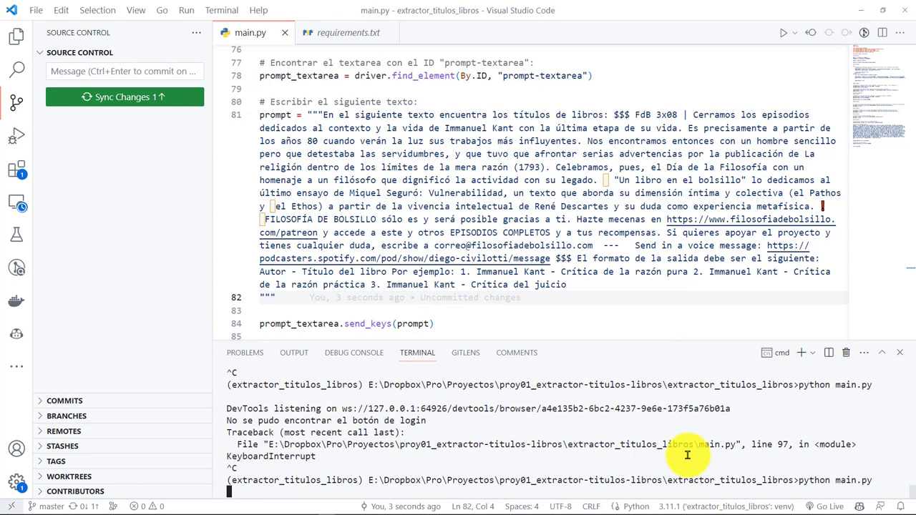